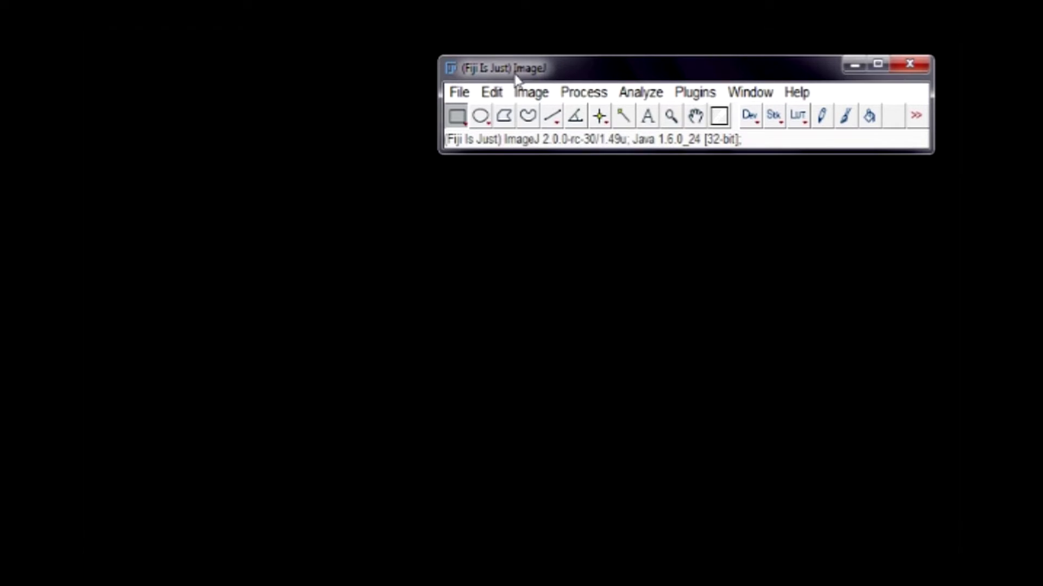
Step: Open the D11.jp2 image file
left_click(458, 93)
left_click(480, 145)
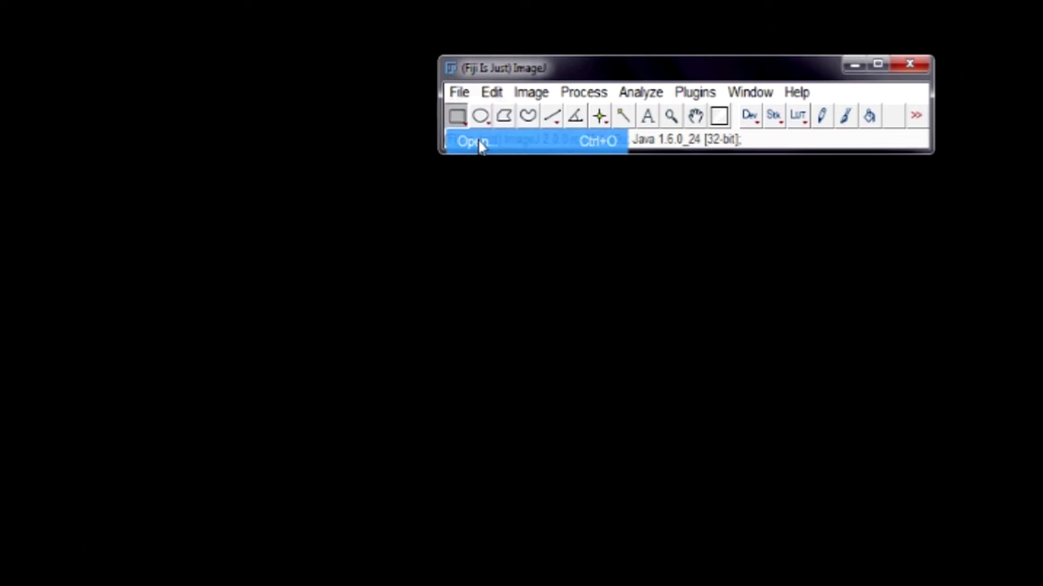
type("d11")
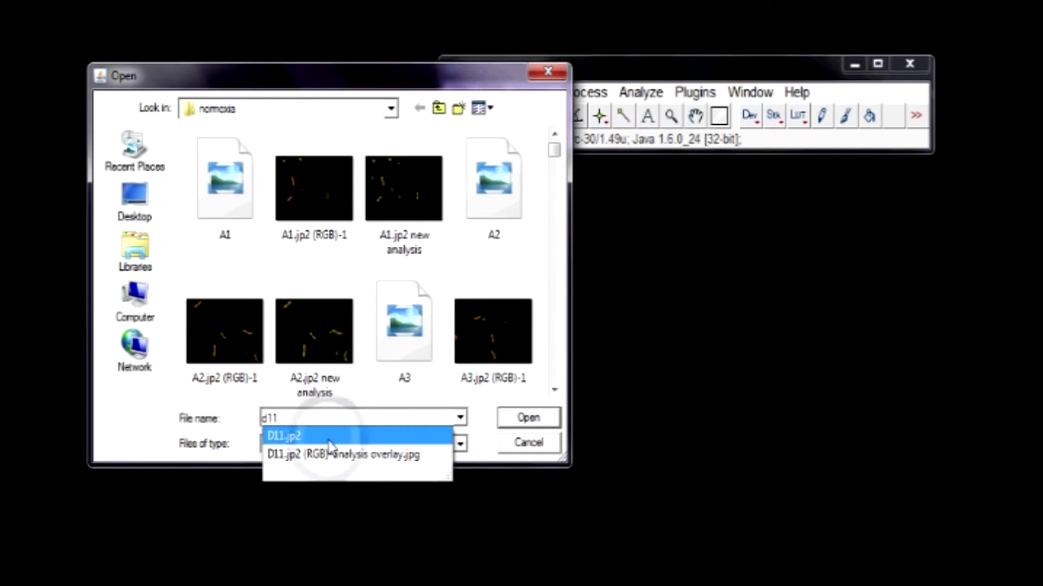
left_click(380, 435)
left_click(526, 418)
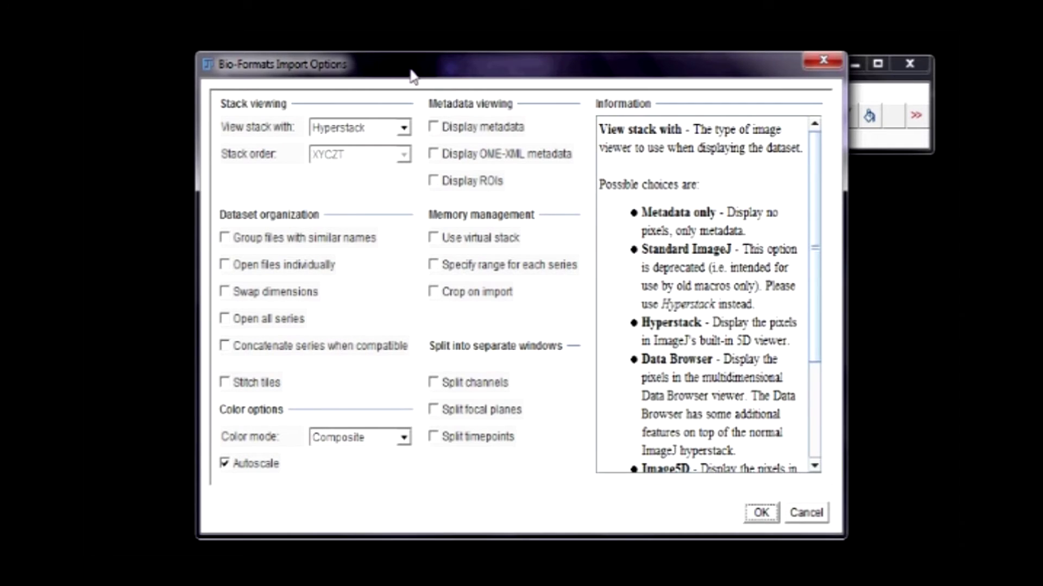
Step: Import it through Bio-Formats as an autoscaled Composite hyperstack
left_click(451, 129)
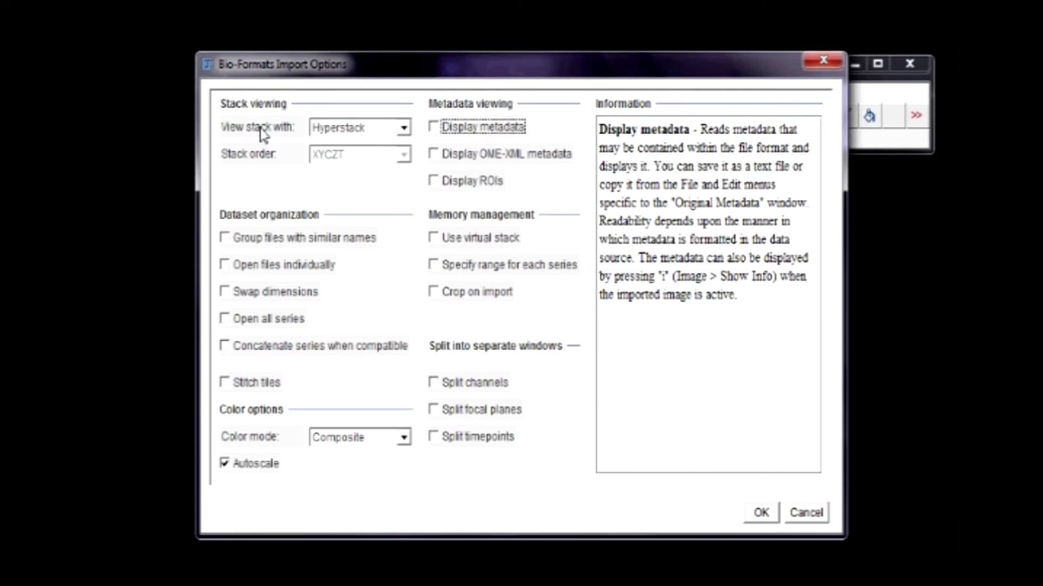
left_click(356, 128)
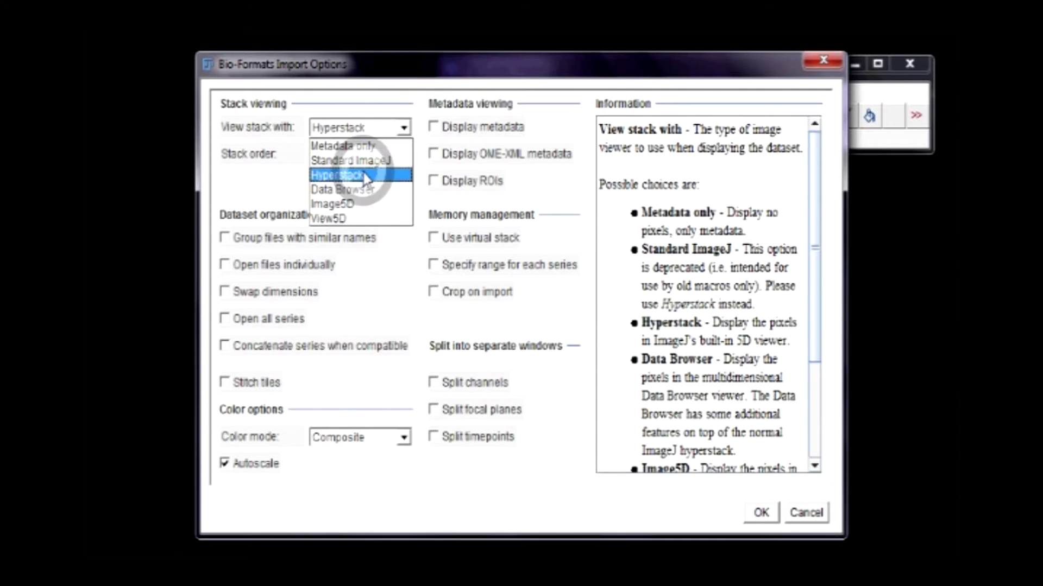
left_click(365, 178)
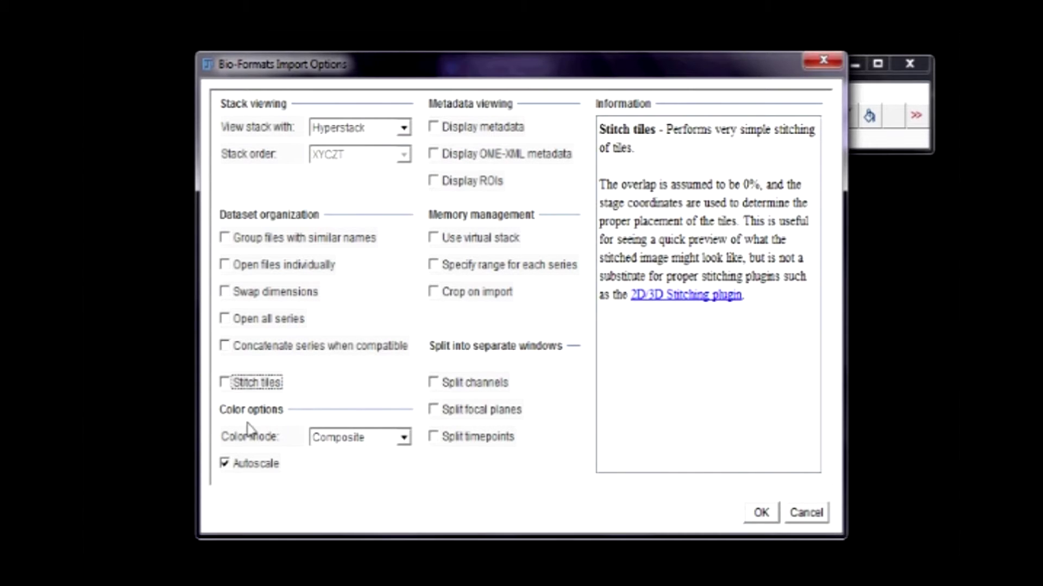
left_click(354, 436)
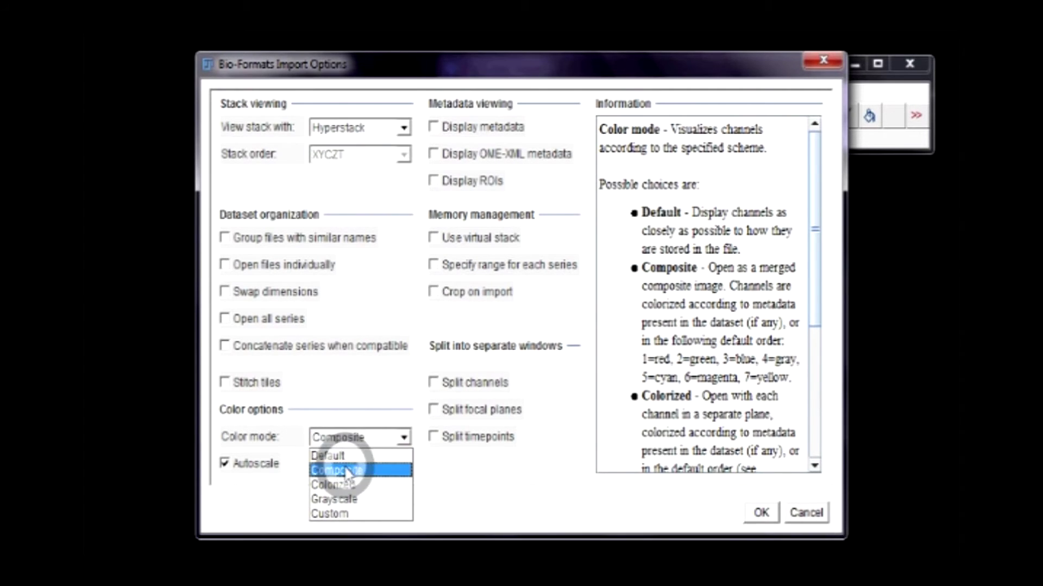
left_click(226, 466)
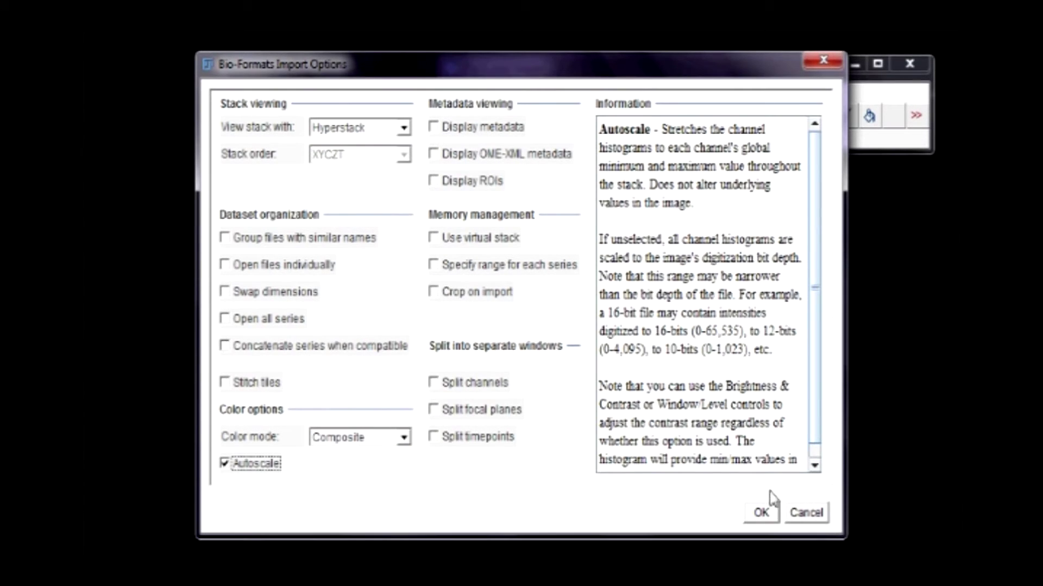
left_click(759, 514)
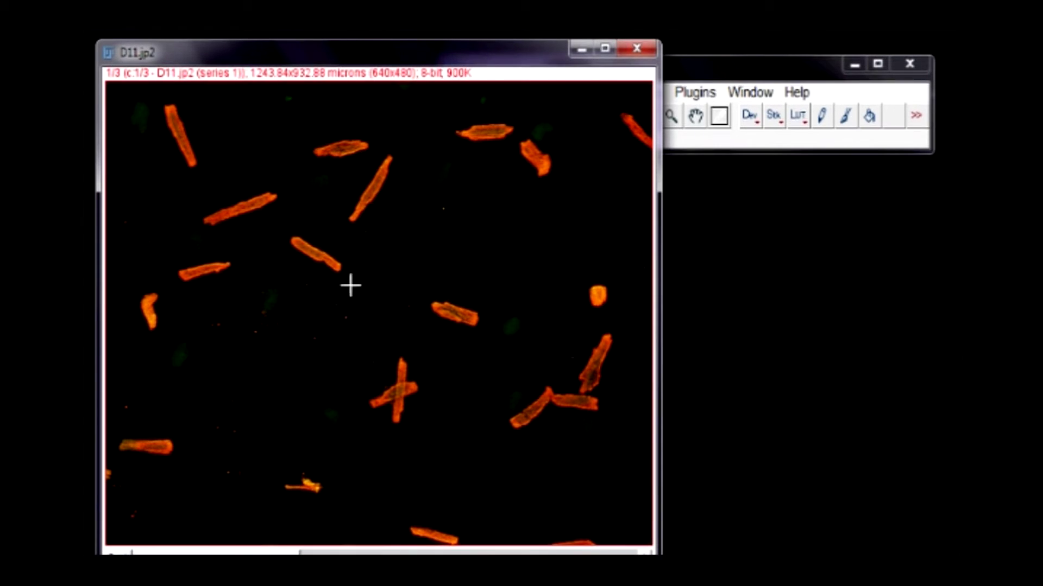
Step: Convert the D11.jp2 channel stack into an RGB image with Stack to RGB
left_click(707, 81)
left_click(547, 97)
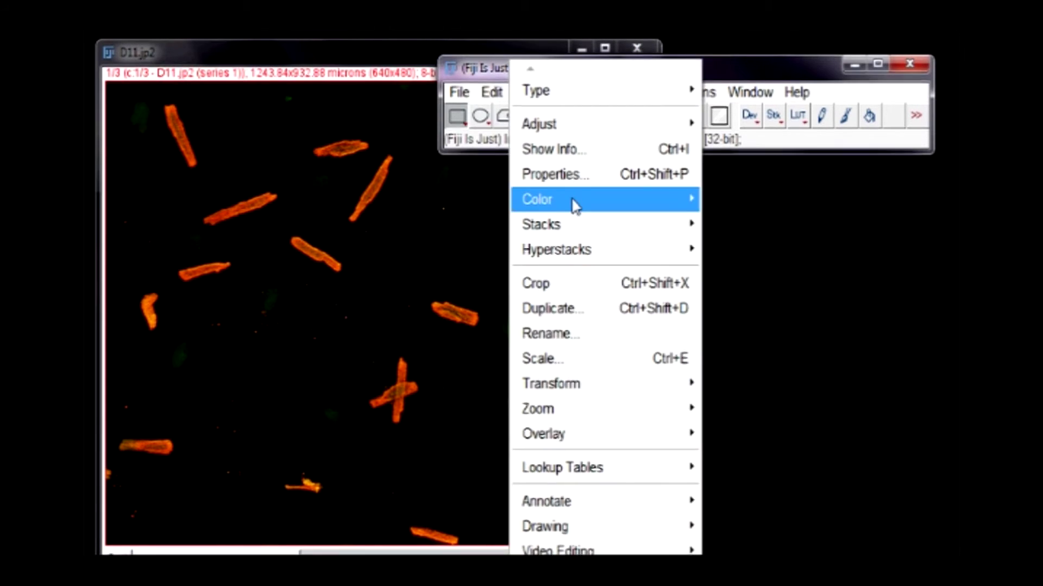
mouse_move(573, 205)
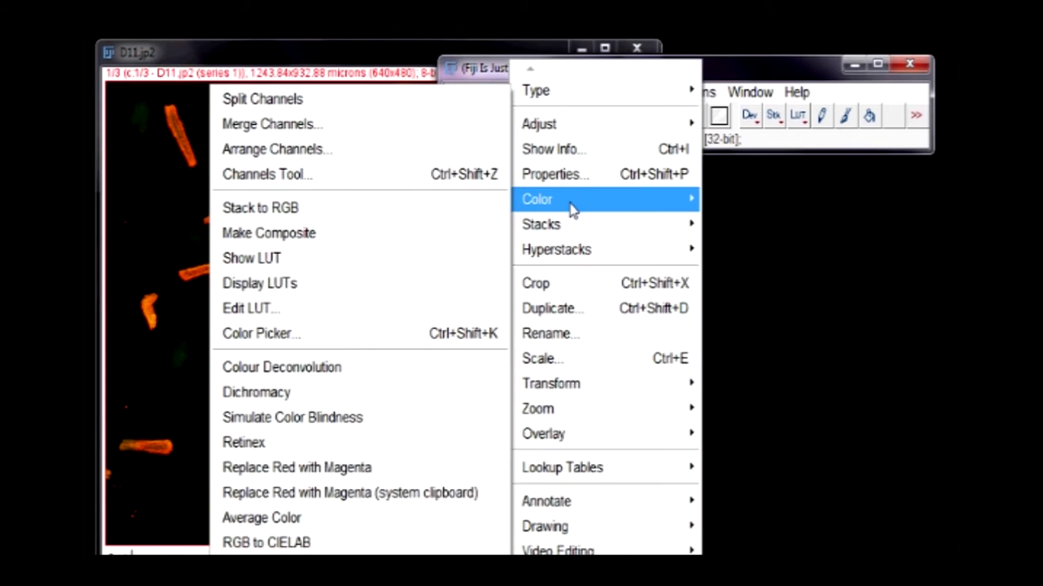
left_click(429, 205)
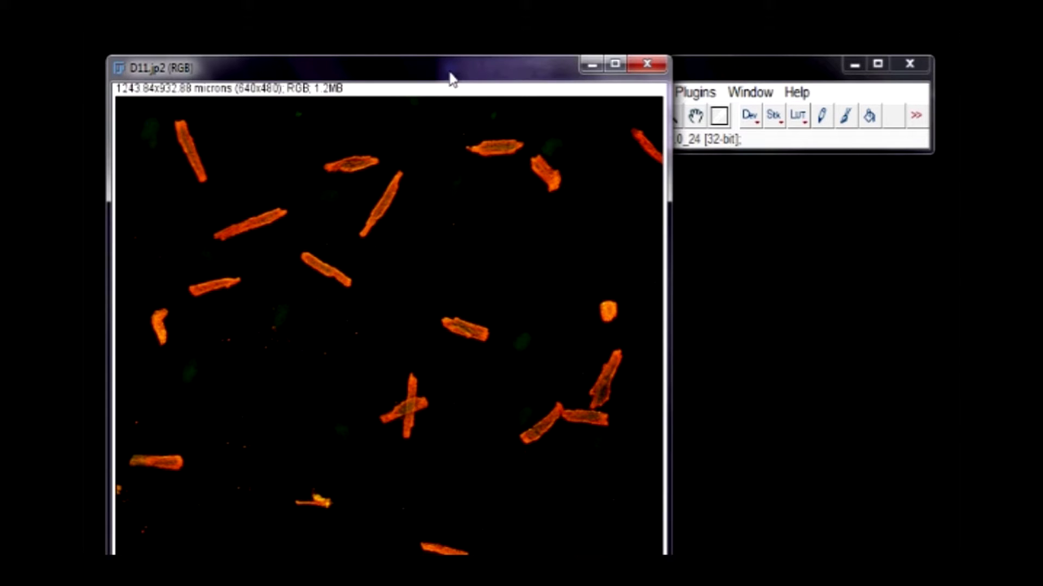
Step: Duplicate the RGB image and minimize the copy
key("ctrl+shift+d")
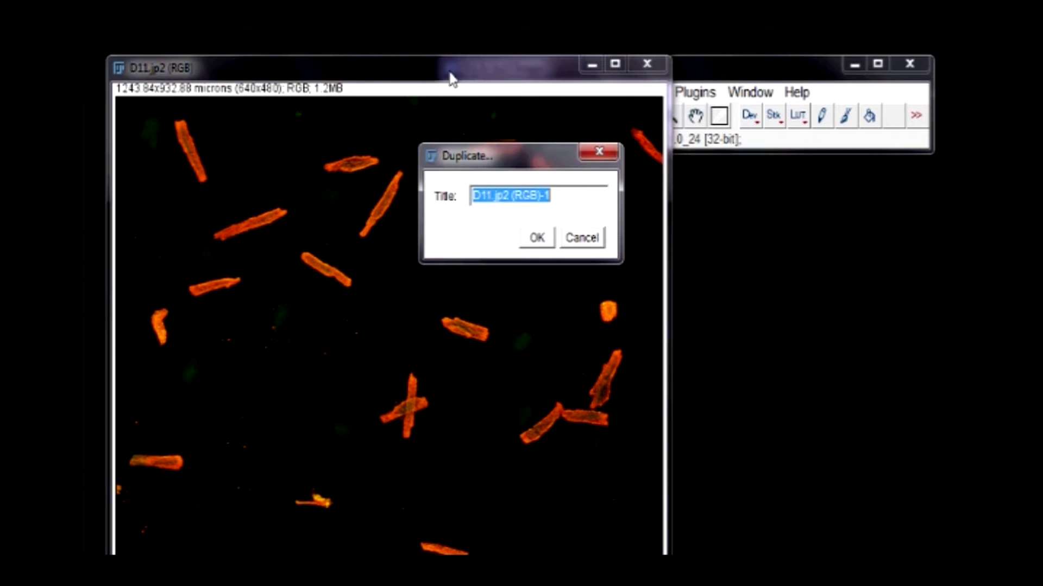
left_click(536, 237)
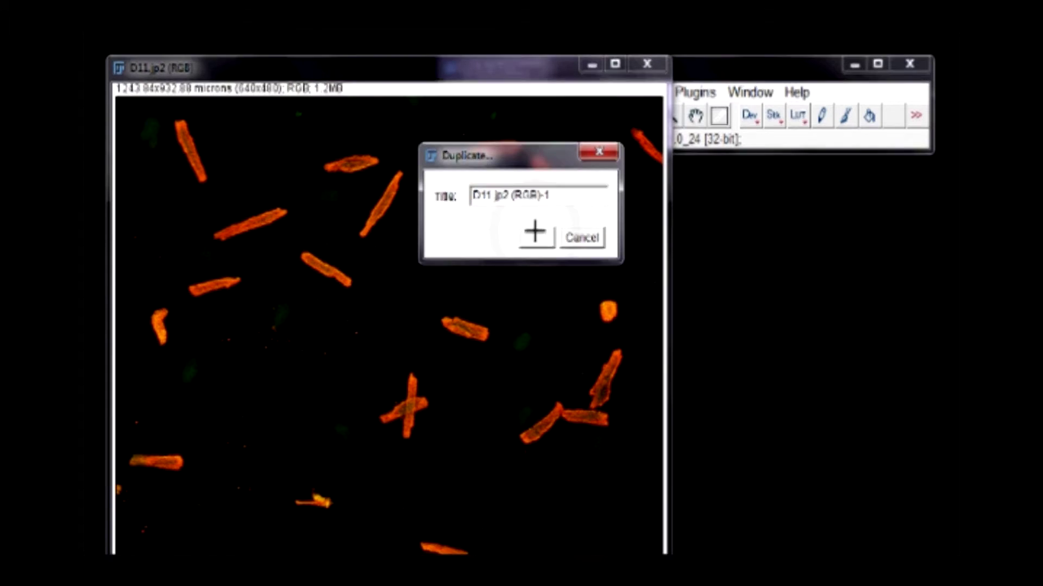
left_click(603, 80)
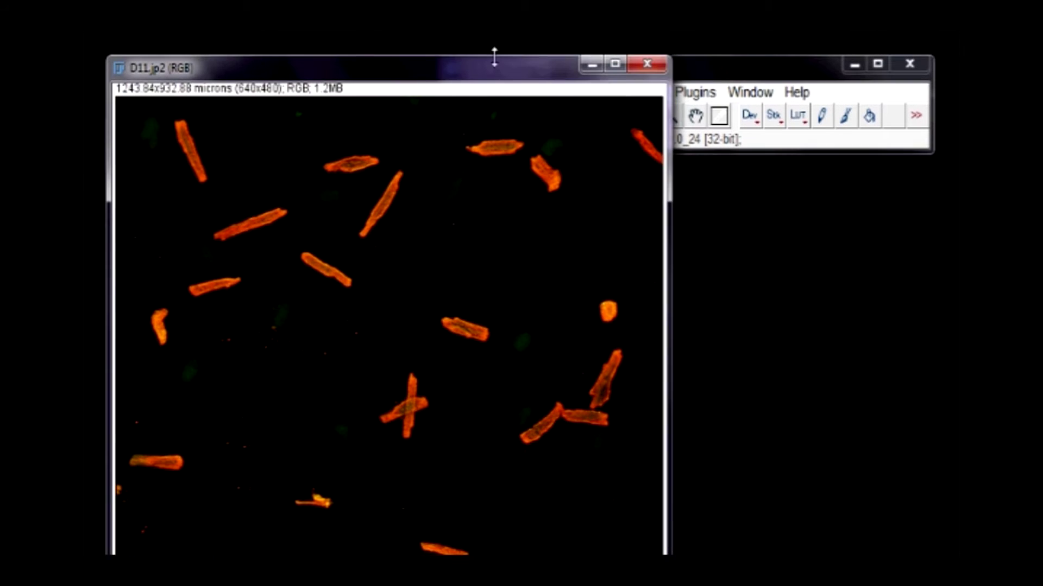
left_click_drag(492, 77, 492, 72)
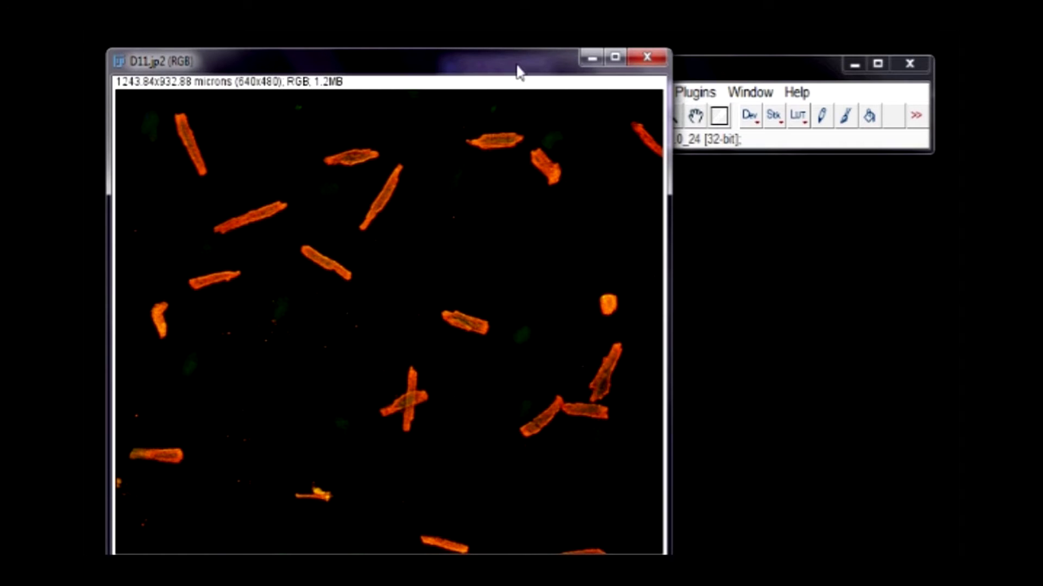
Step: Split D11.jp2 (RGB) into red, green and blue channel images and show the green one
left_click(718, 69)
left_click(532, 92)
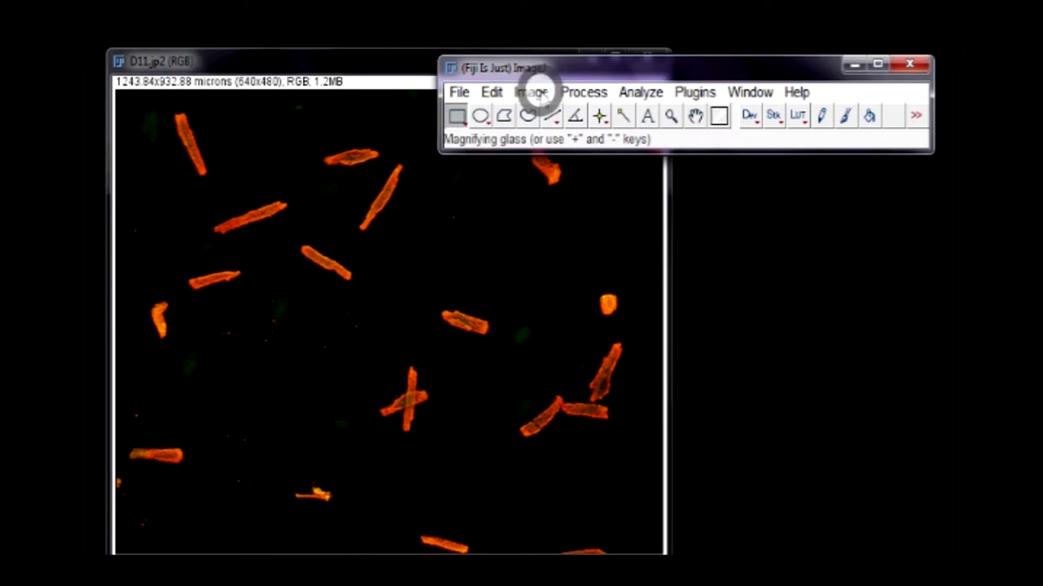
mouse_move(577, 205)
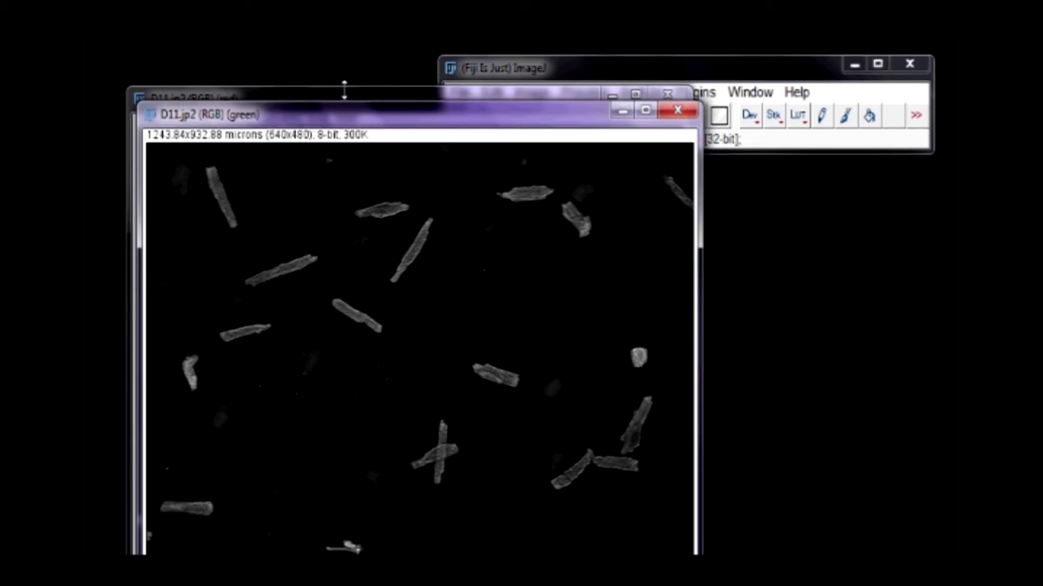
left_click(345, 88)
left_click(700, 269)
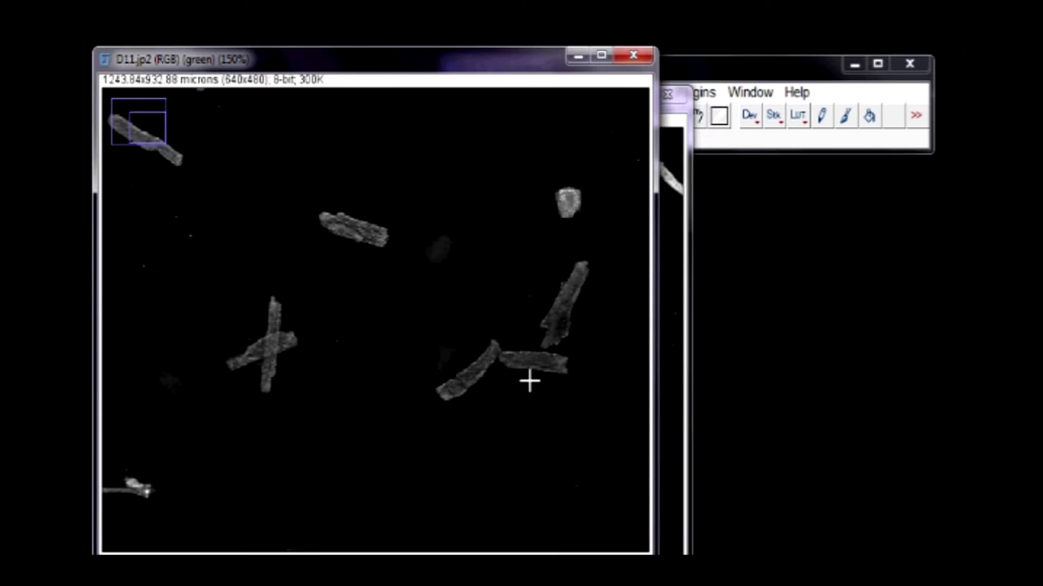
Step: Trace the diagonal cell freehand in the zoomed green image and add it as ROI 0337-0498
scroll(529, 381, "up", 2)
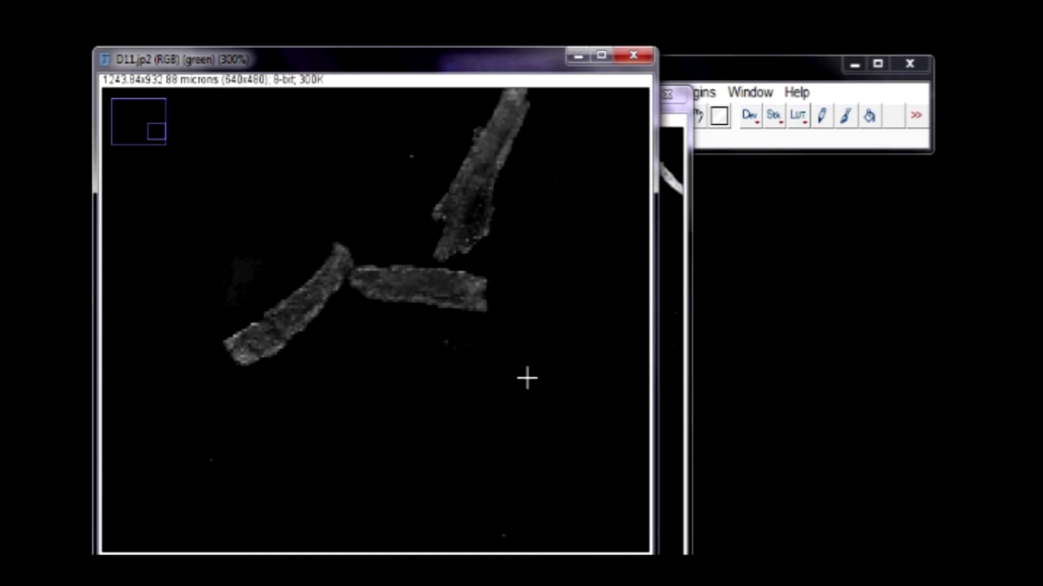
left_click(729, 63)
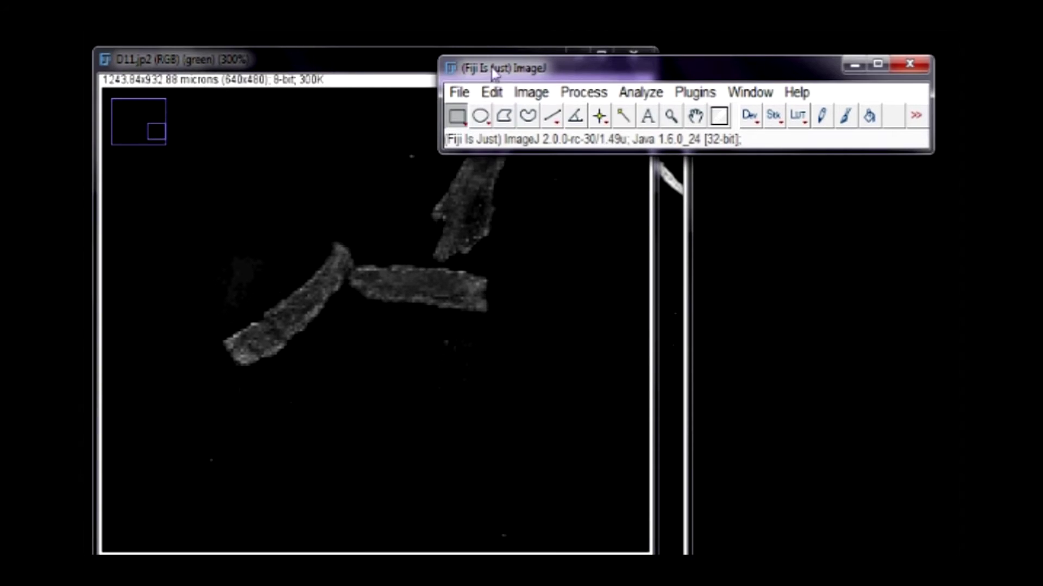
left_click(526, 120)
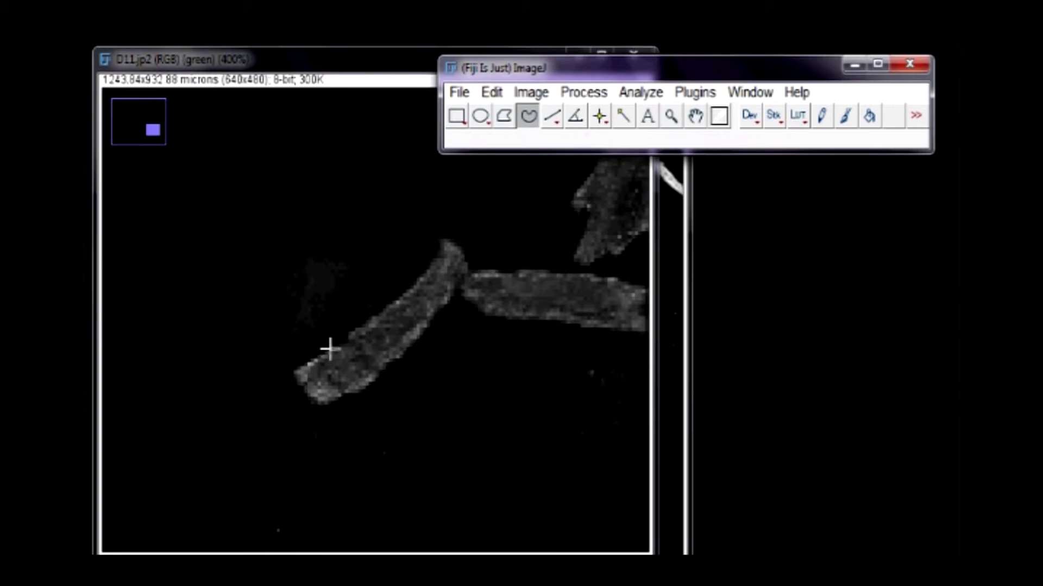
mouse_move(328, 348)
left_mouse_down()
mouse_move(295, 369)
mouse_move(309, 400)
mouse_move(344, 398)
mouse_move(393, 370)
mouse_move(463, 283)
mouse_move(447, 238)
mouse_move(423, 272)
left_mouse_up()
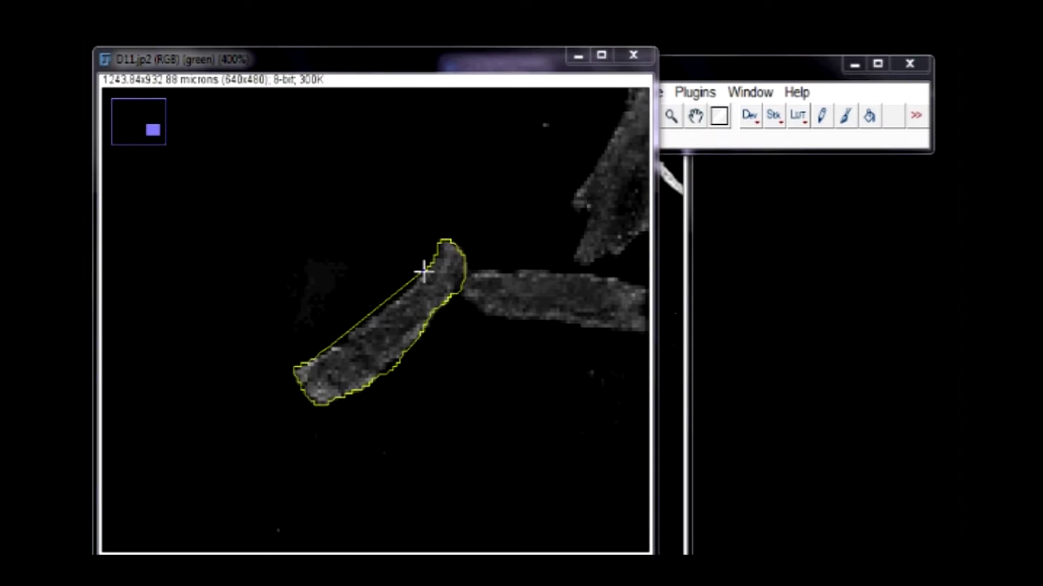
key("t")
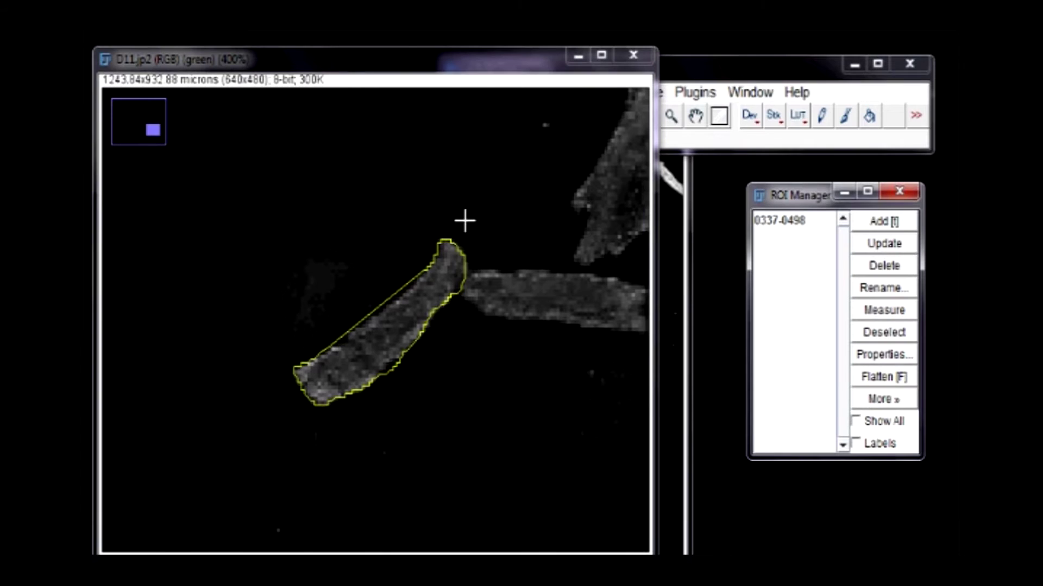
Step: Give ROI 0337-0498 a blue outline of width 2 and a blue fill
left_click(796, 220)
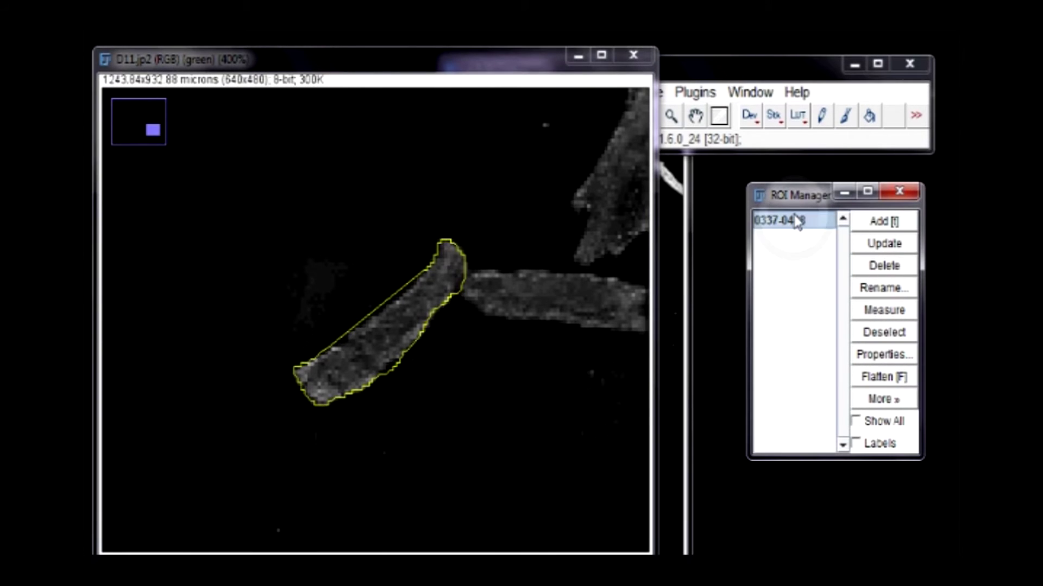
left_click(883, 355)
double_click(530, 218)
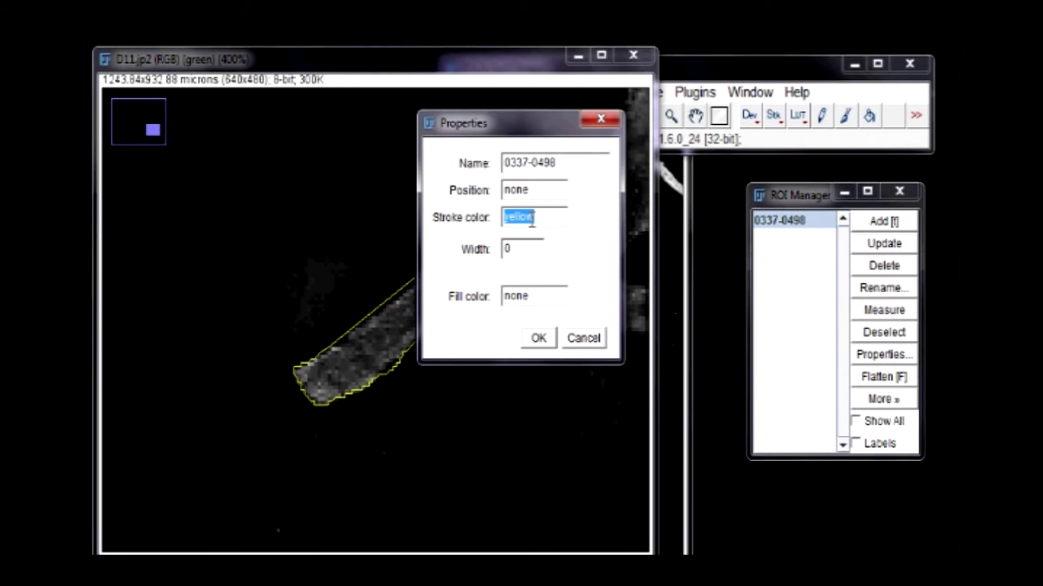
type("blue")
double_click(506, 249)
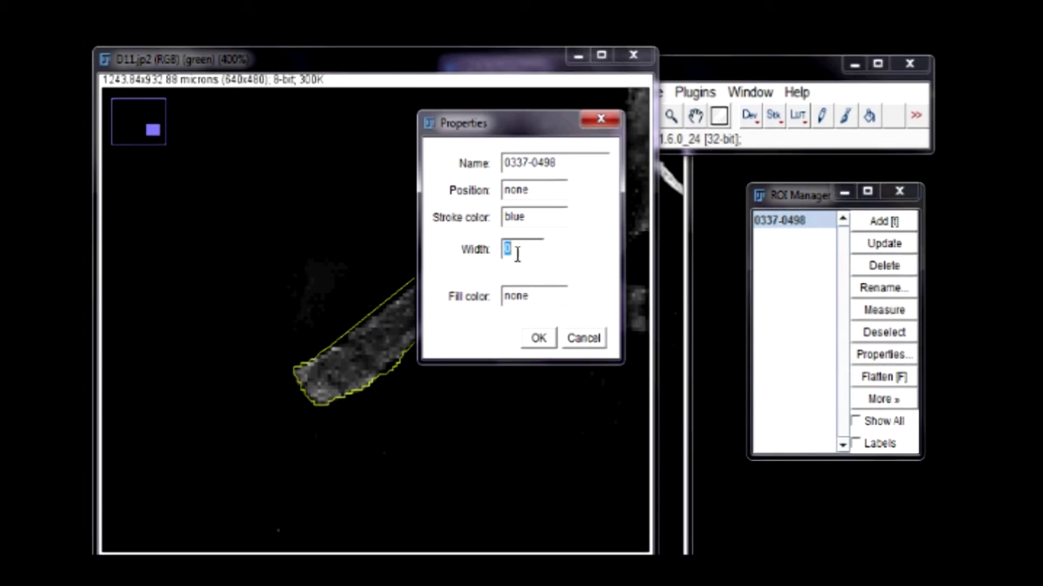
type("2")
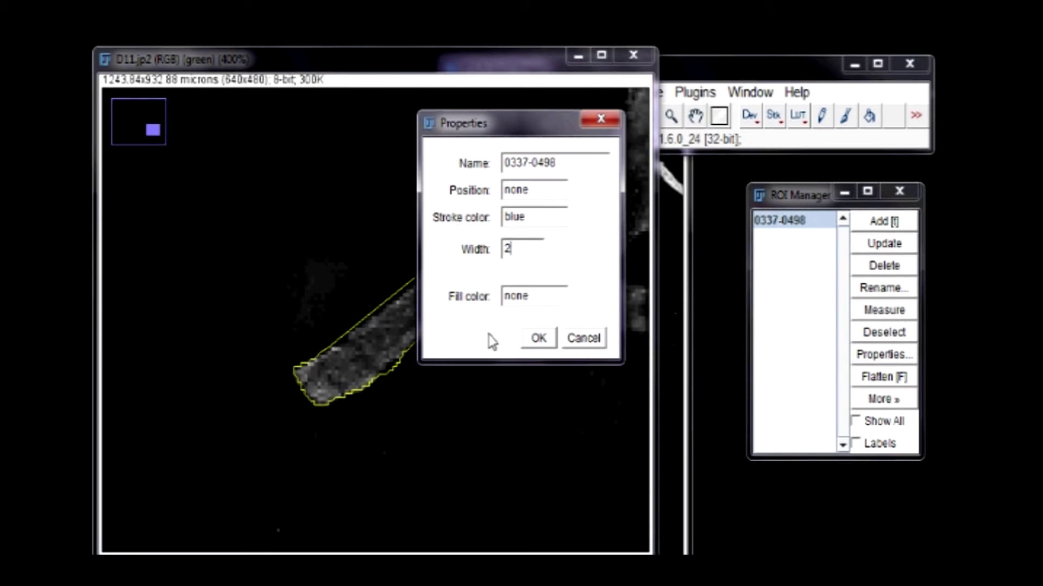
double_click(543, 300)
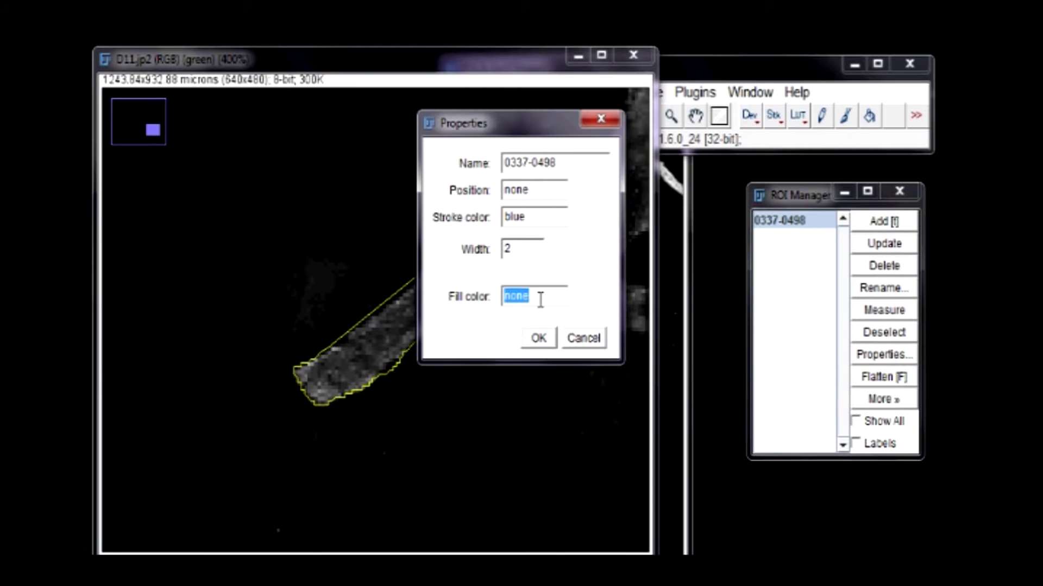
type("blue")
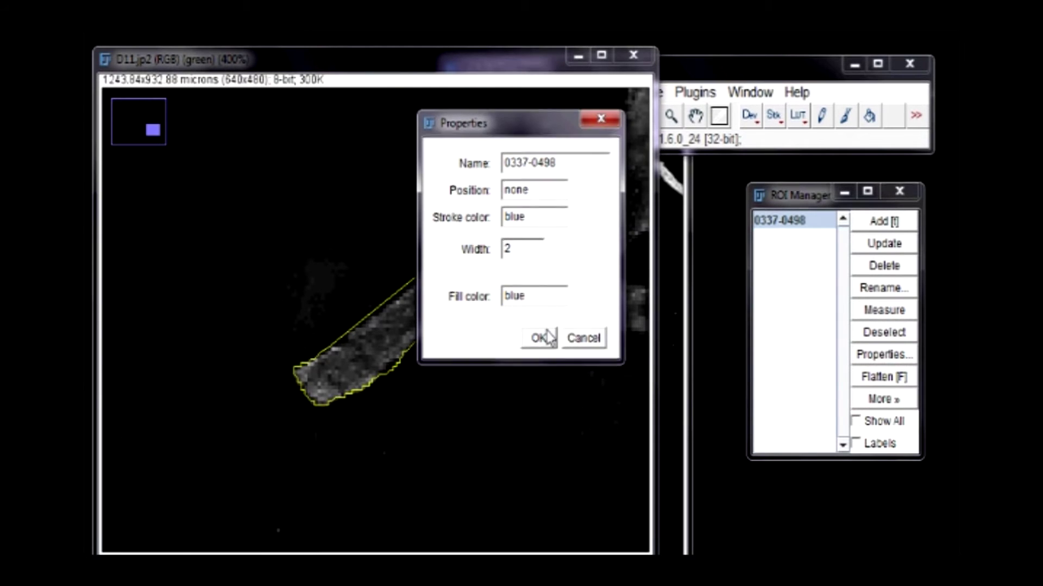
left_click(539, 338)
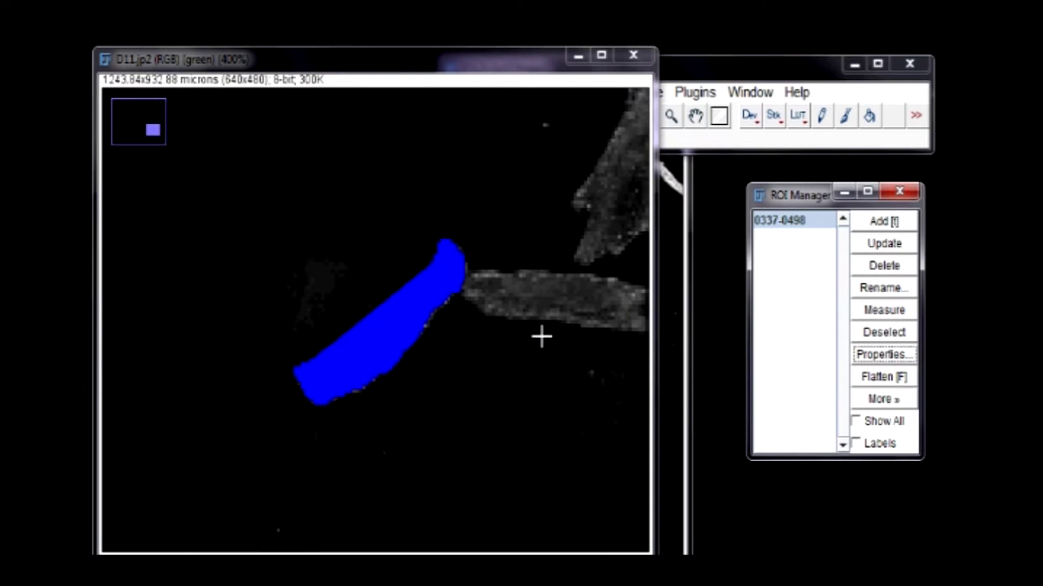
Step: Rename the ROI to 'cell 1'
left_click(777, 222)
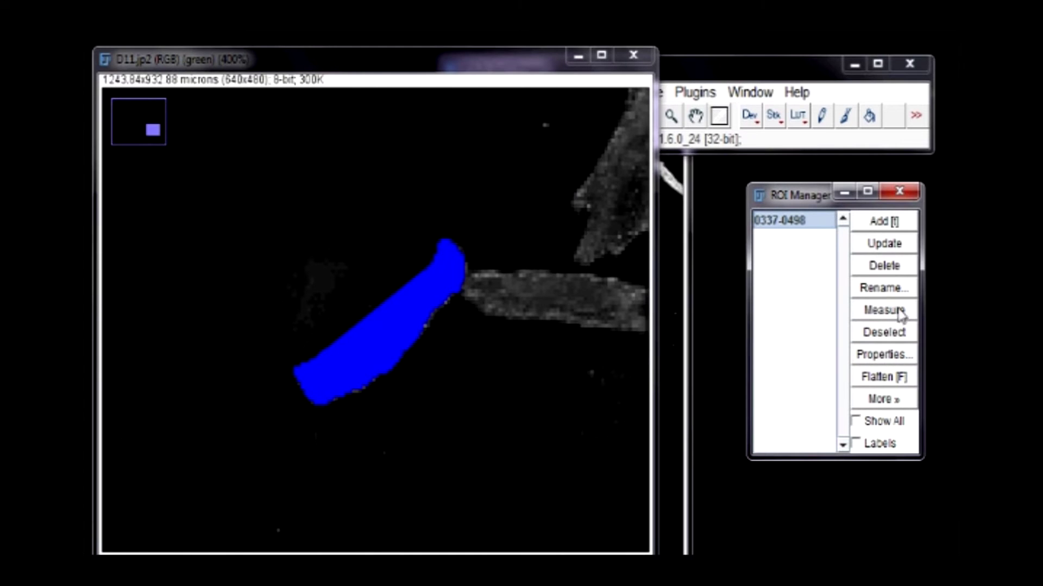
left_click(888, 291)
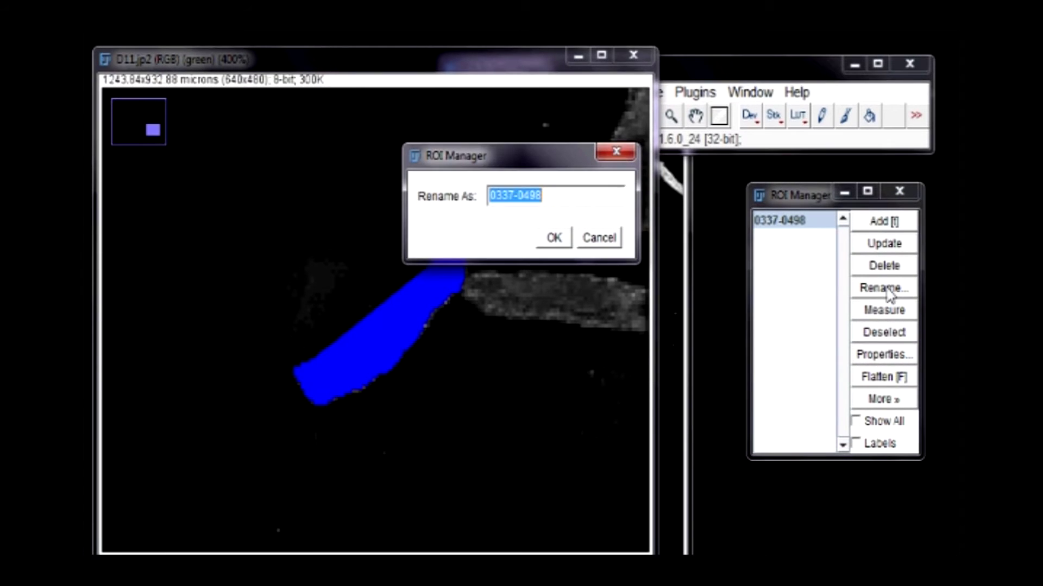
type("cell 1")
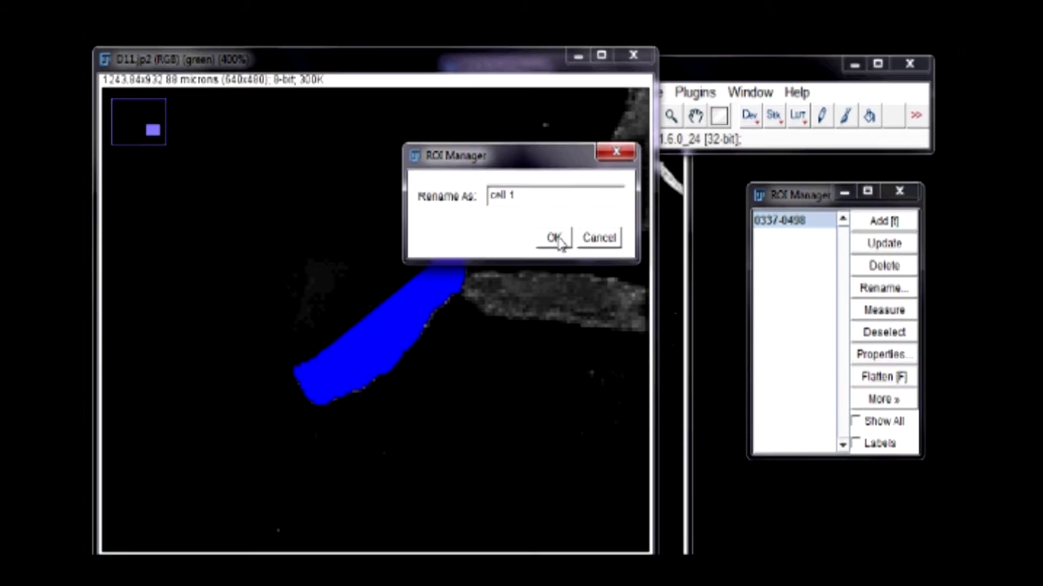
left_click(553, 237)
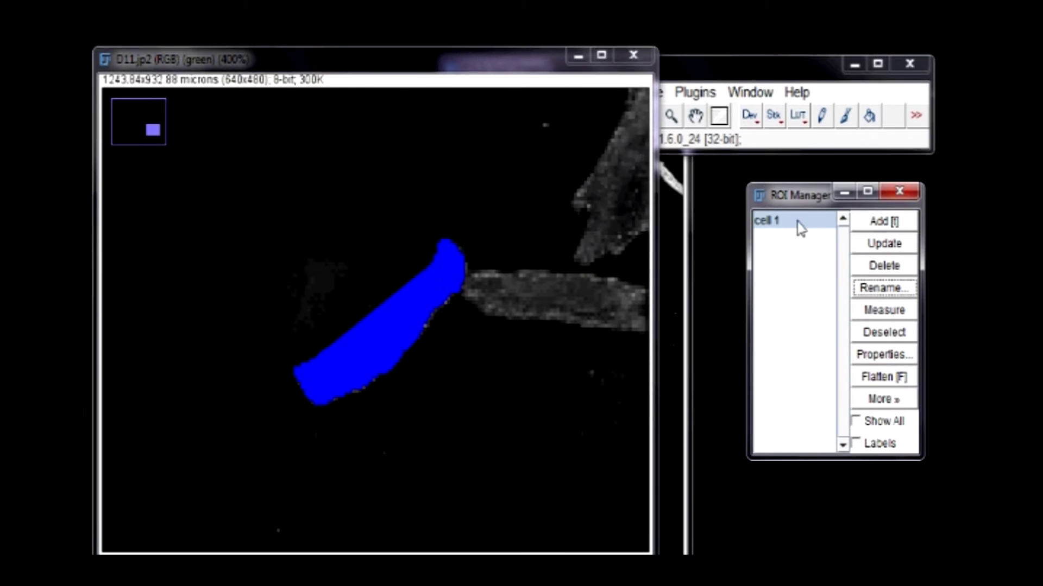
Step: Turn on 'Use names as labels' so ROIs show their names on the image
left_click(799, 220)
left_click(884, 399)
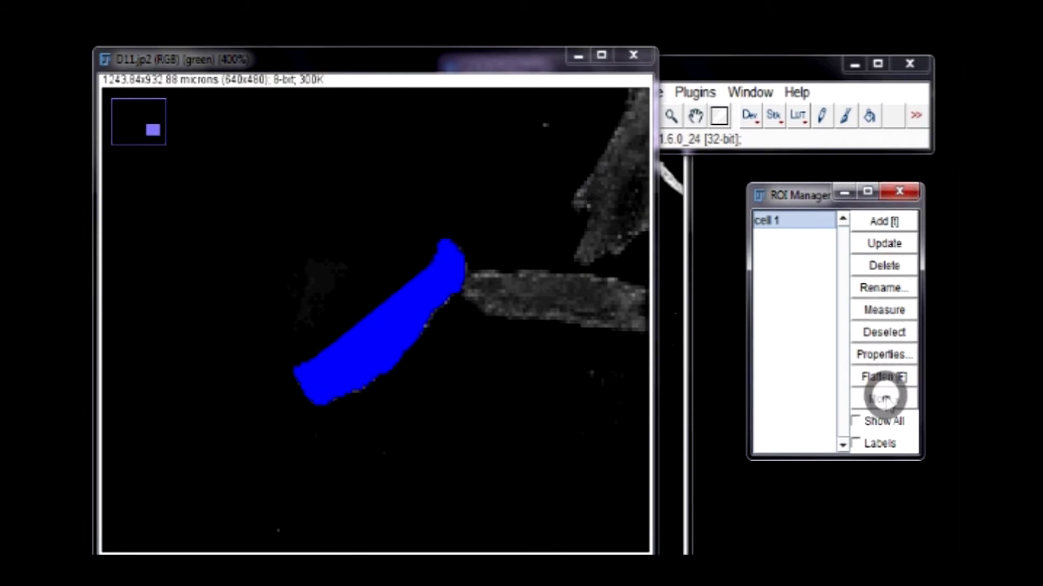
left_click(884, 471)
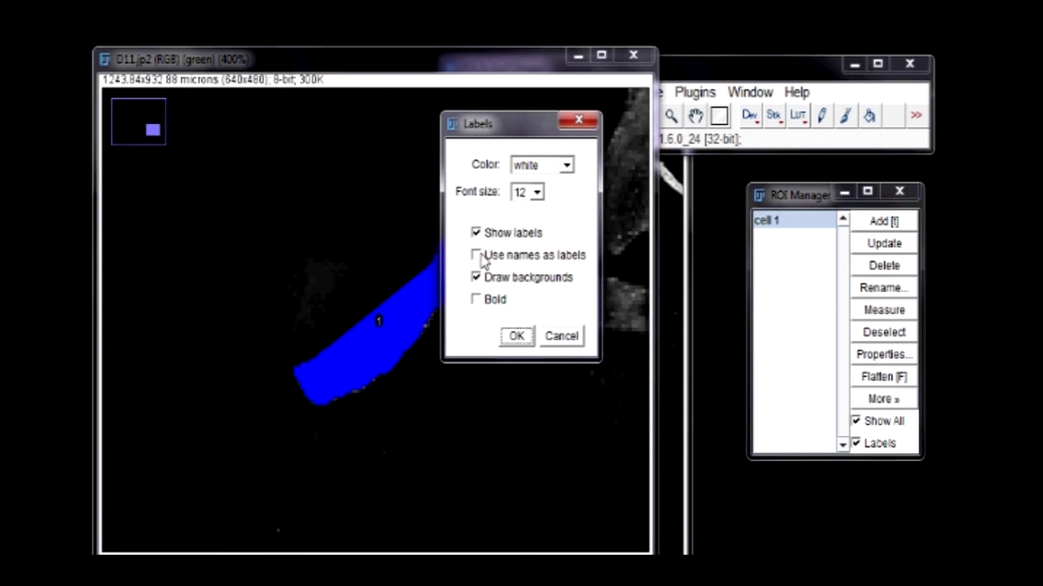
left_click(477, 255)
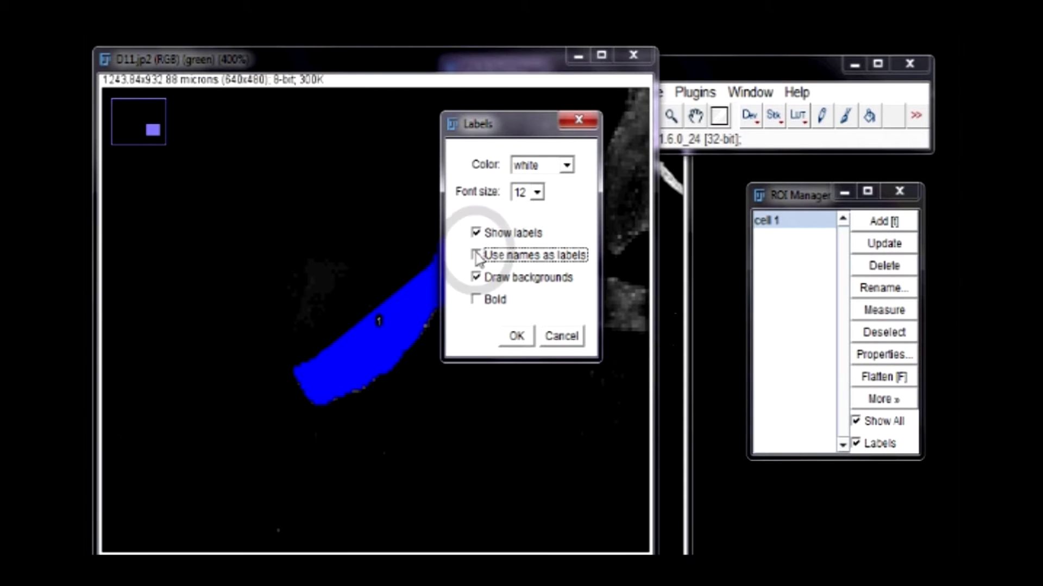
left_click(516, 335)
left_click_drag(356, 270, 343, 252)
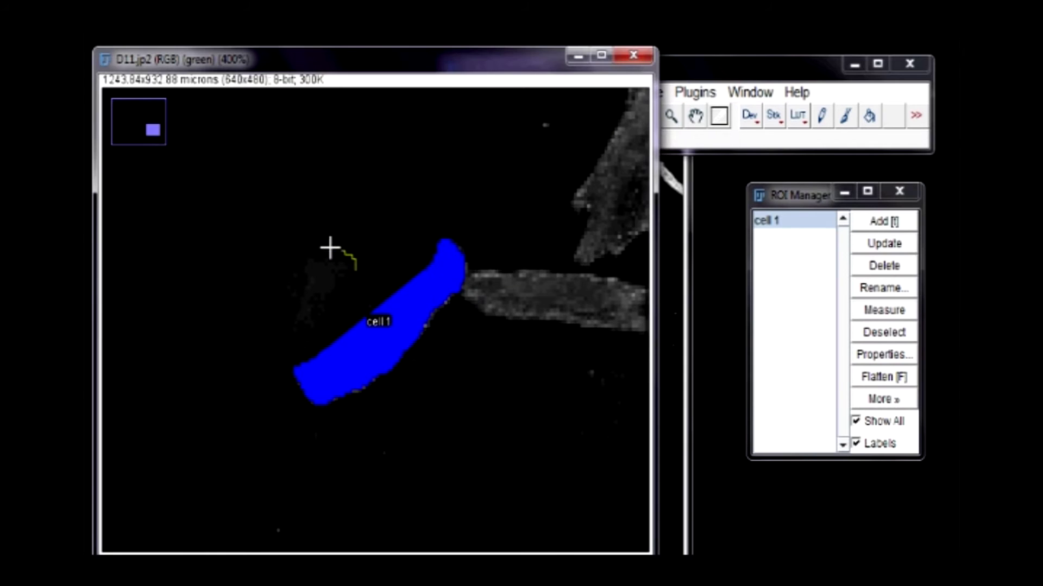
Step: Add a freehand outline of the faint cell, plus lengthwise and crosswise lines across the long cell
mouse_move(330, 248)
left_mouse_down()
mouse_move(280, 282)
mouse_move(279, 328)
mouse_move(291, 344)
mouse_move(305, 352)
mouse_move(328, 339)
left_mouse_up()
key("t")
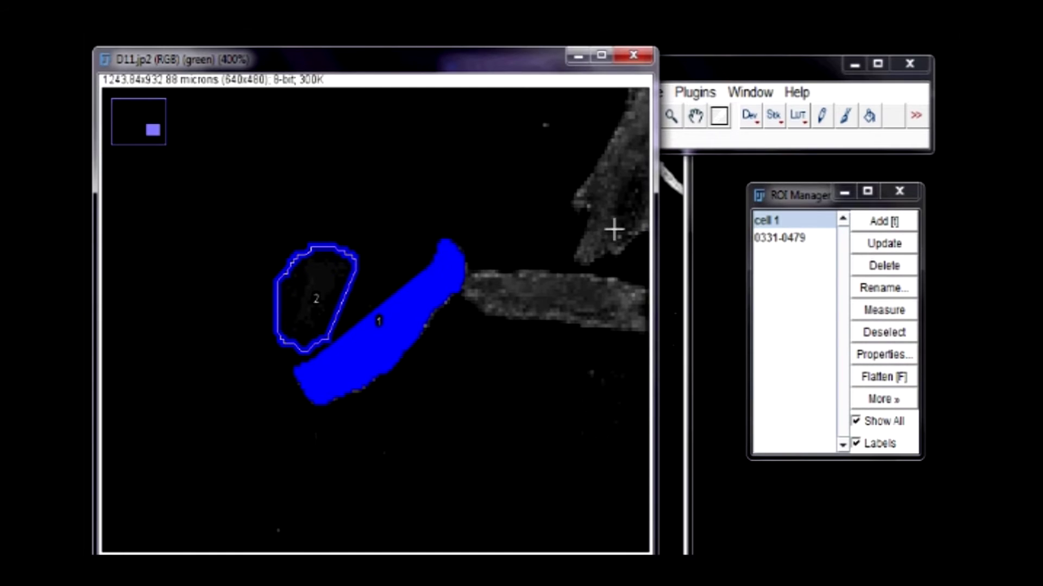
left_click(676, 81)
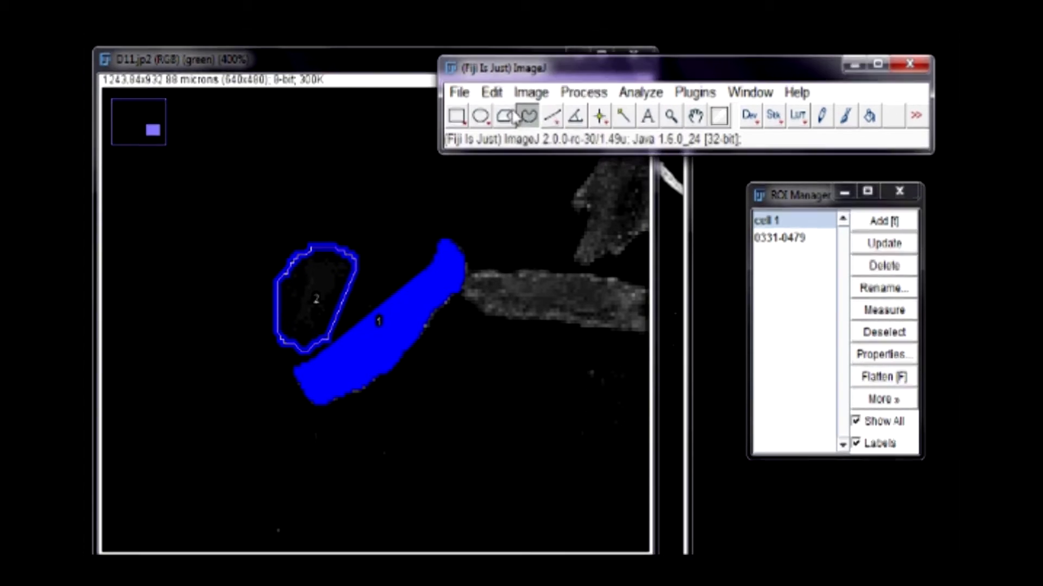
left_click(554, 117)
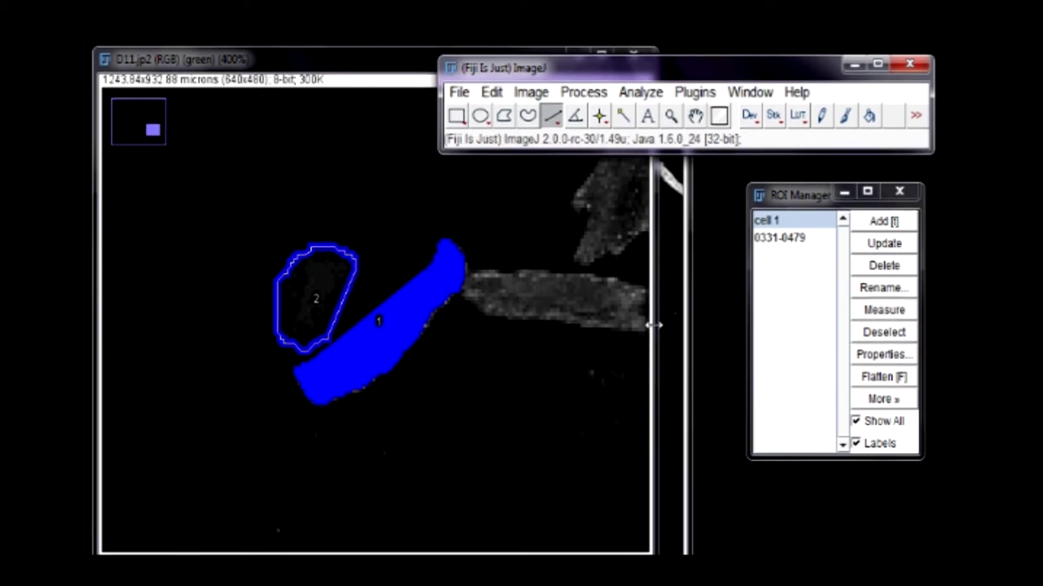
left_click_drag(646, 327, 460, 281)
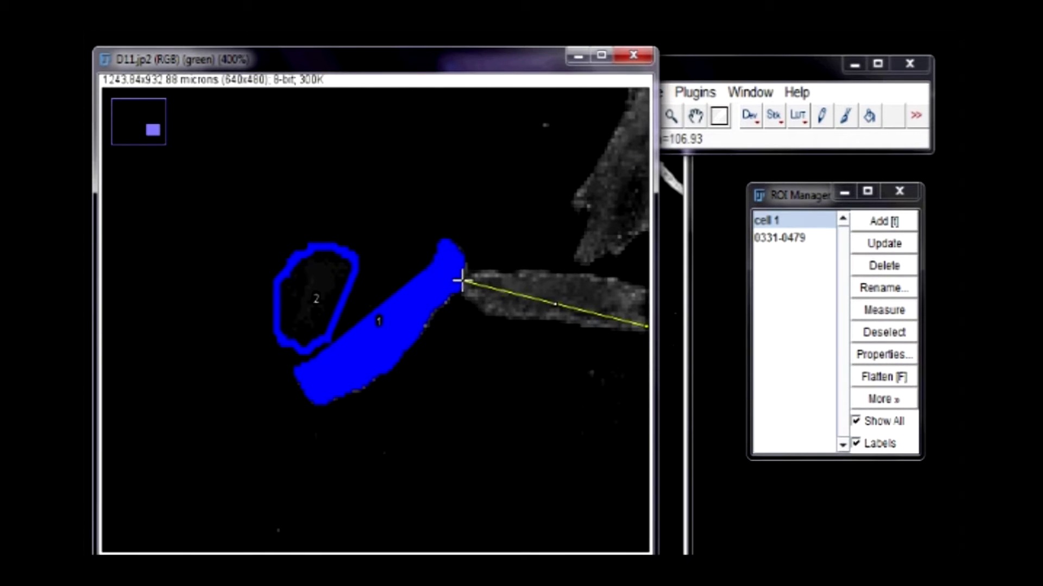
key("t")
left_click_drag(535, 322, 534, 280)
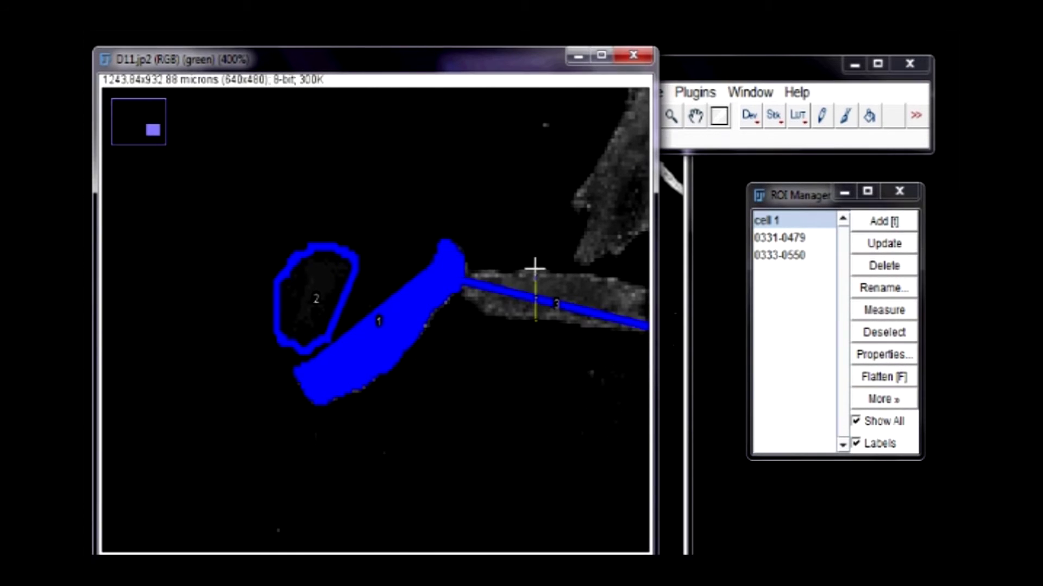
key("t")
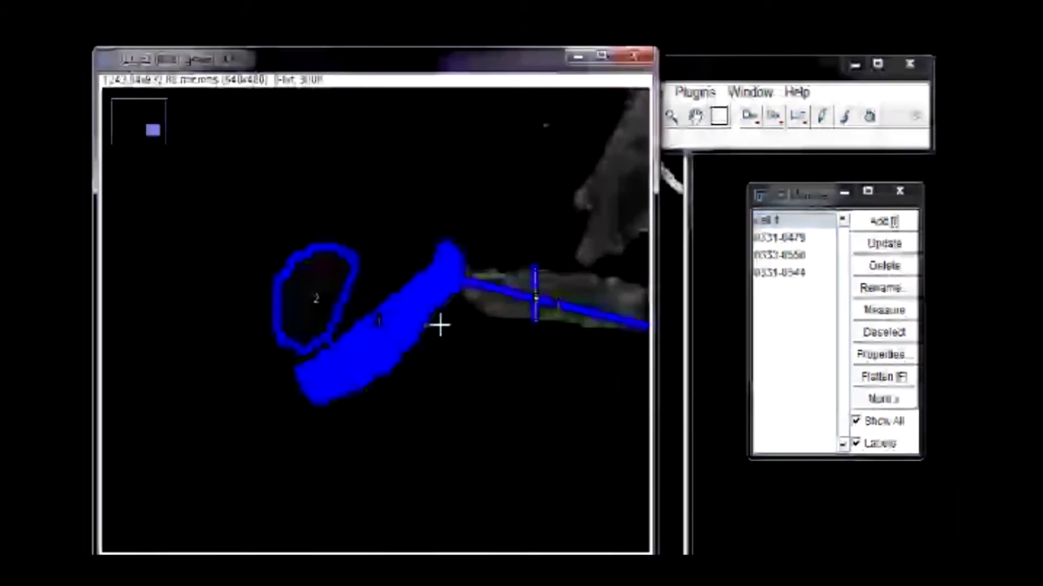
key("minus")
key("minus")
key("minus")
key("minus")
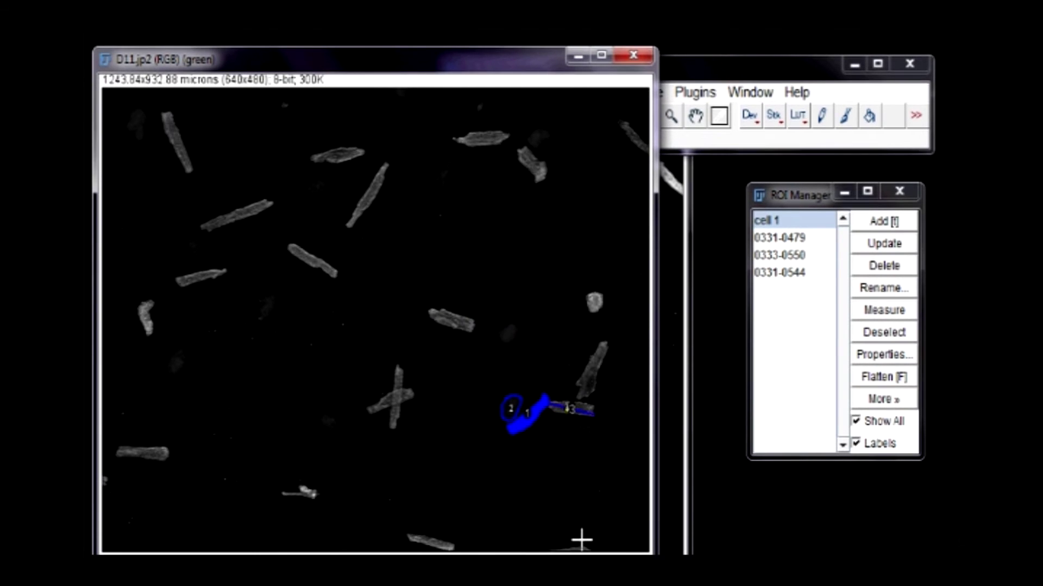
key("plus")
key("plus")
key("plus")
key("plus")
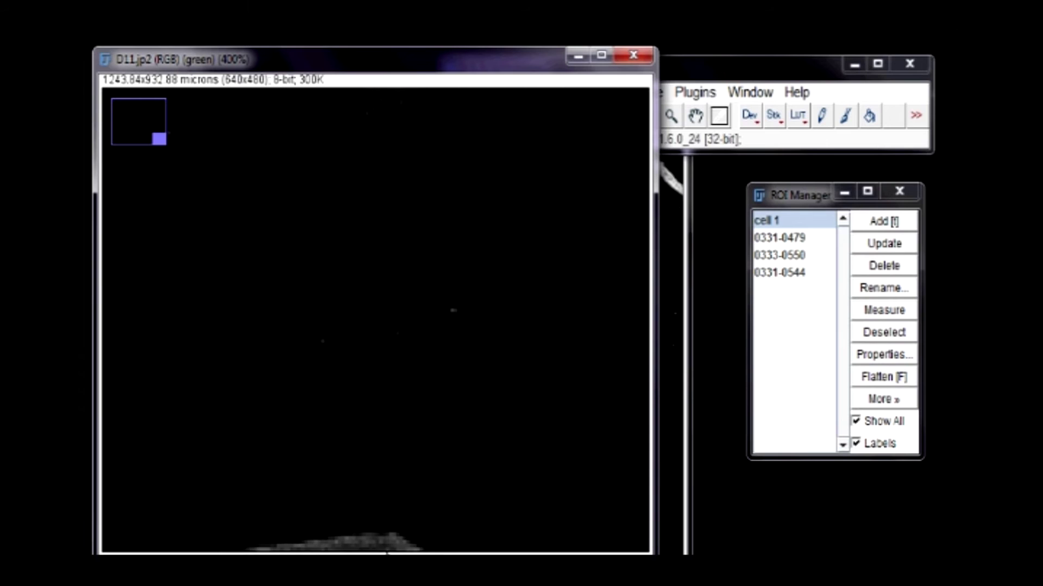
key("minus")
key("minus")
key("minus")
key("minus")
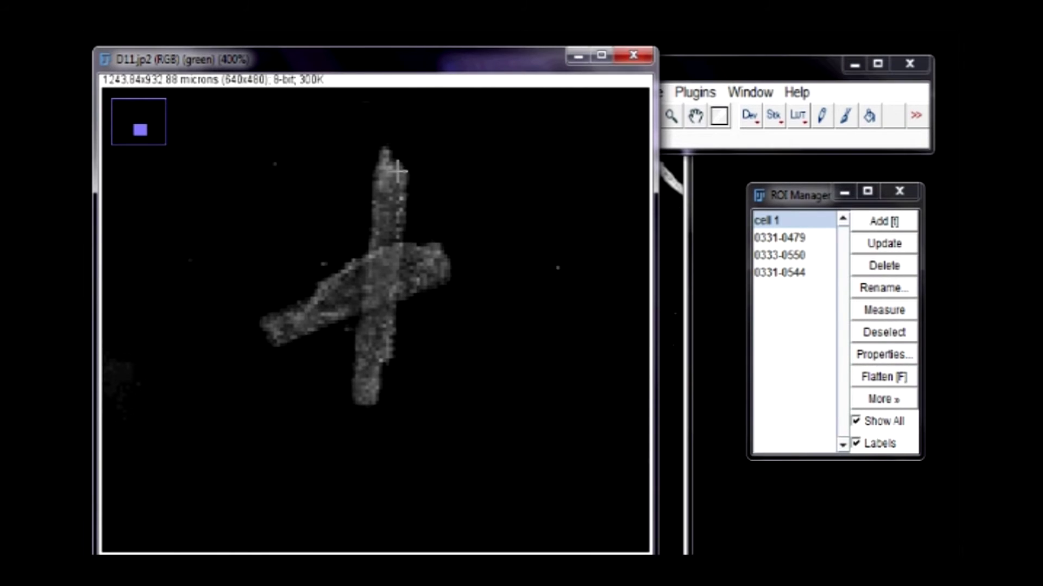
key("minus")
key("minus")
key("minus")
key("minus")
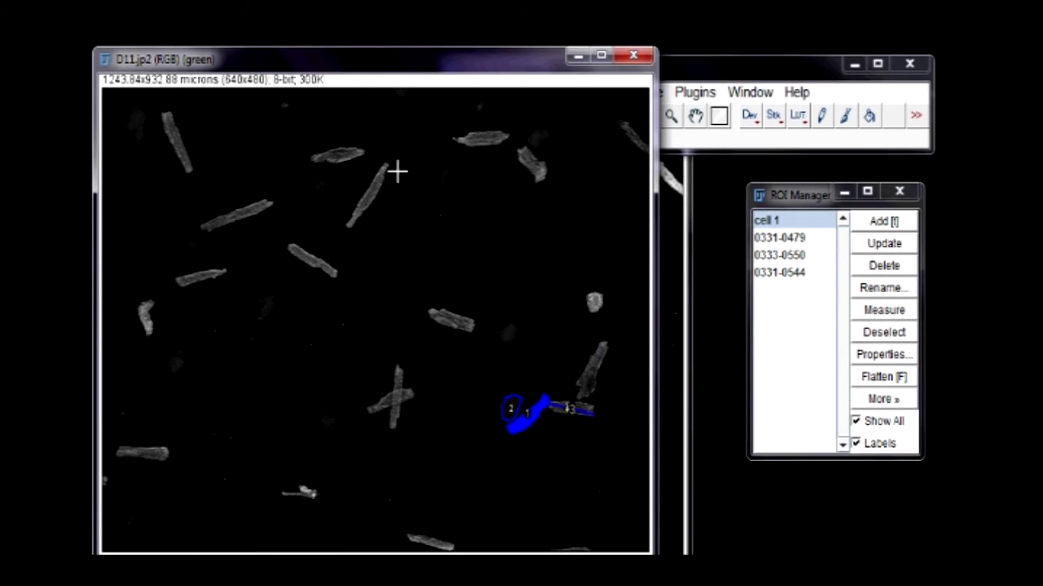
Step: Outline the small round cell automatically with the Cell Magic Wand tool
left_click(712, 97)
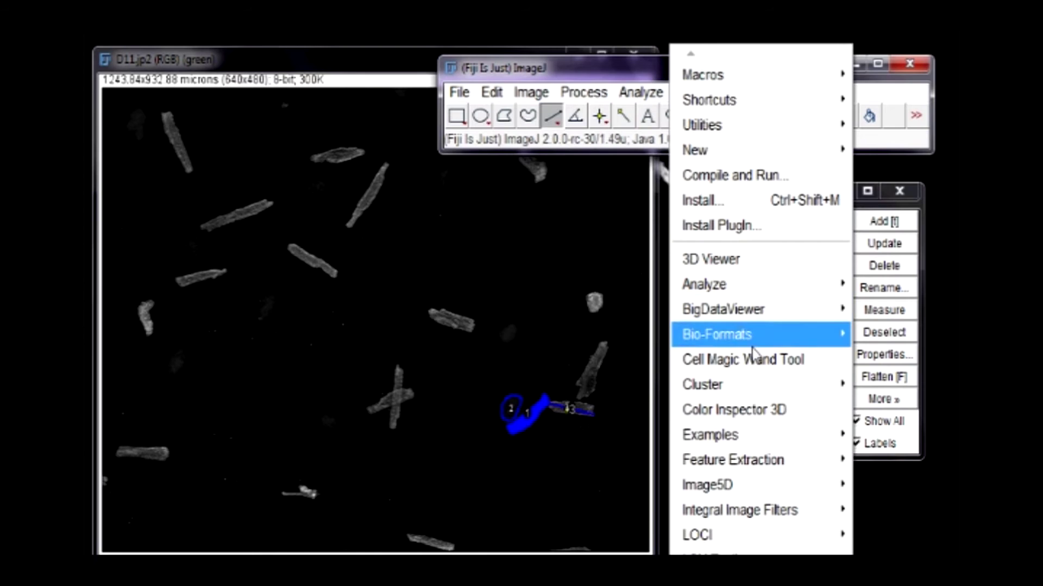
left_click(750, 364)
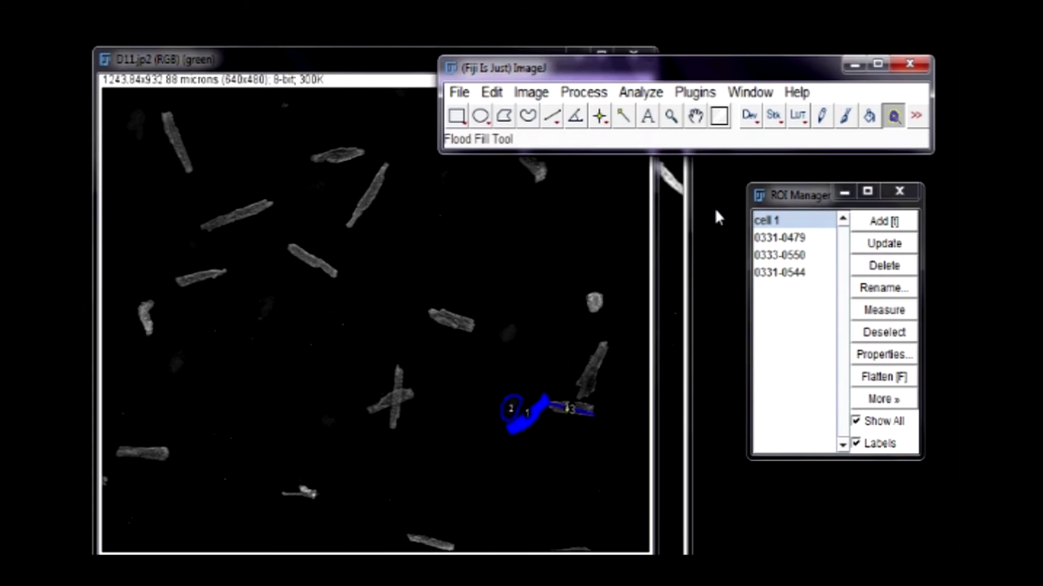
key("plus")
key("plus")
key("plus")
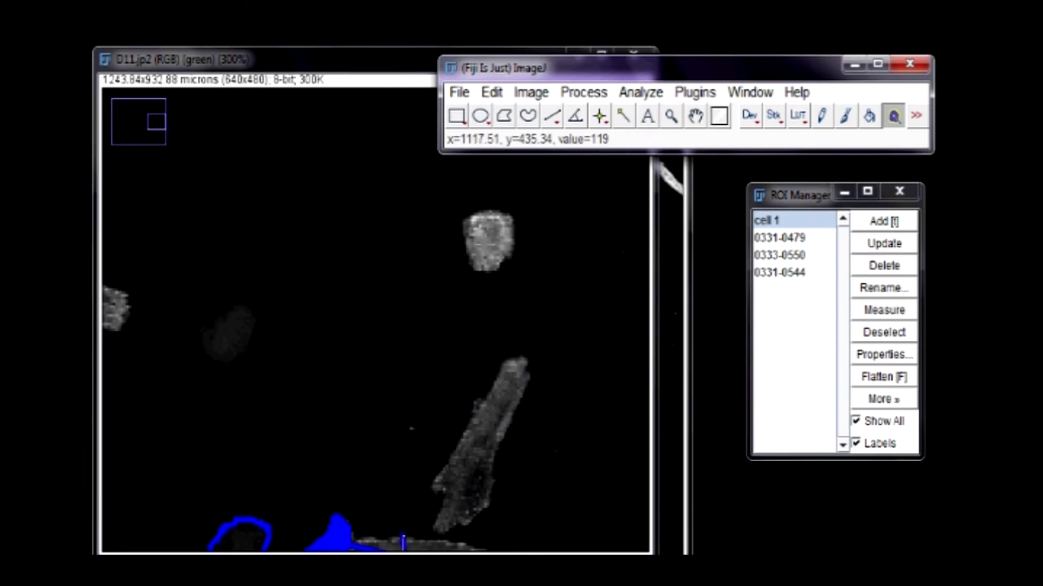
left_click(489, 239)
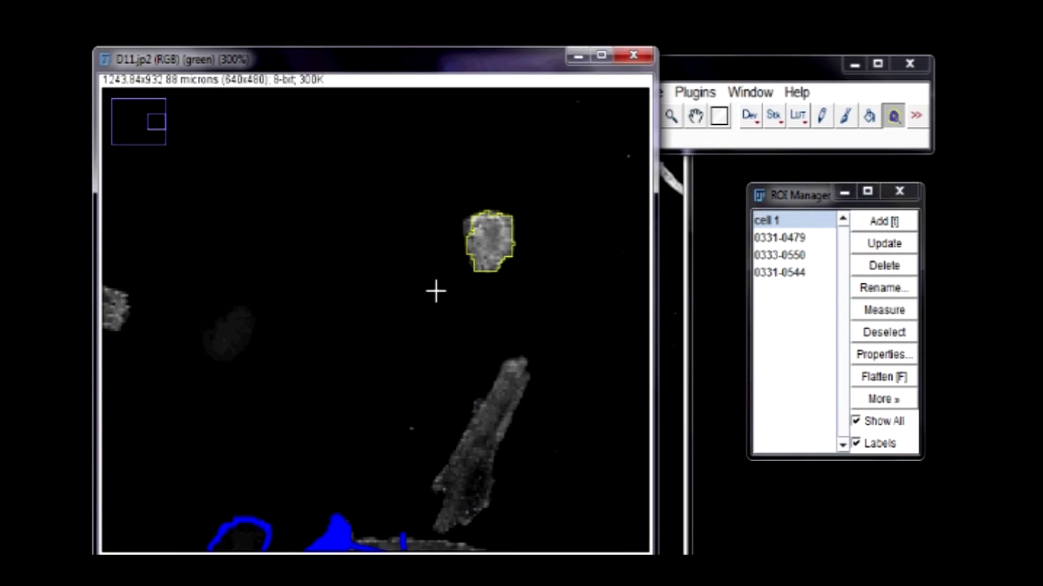
key("minus")
key("minus")
key("minus")
key("minus")
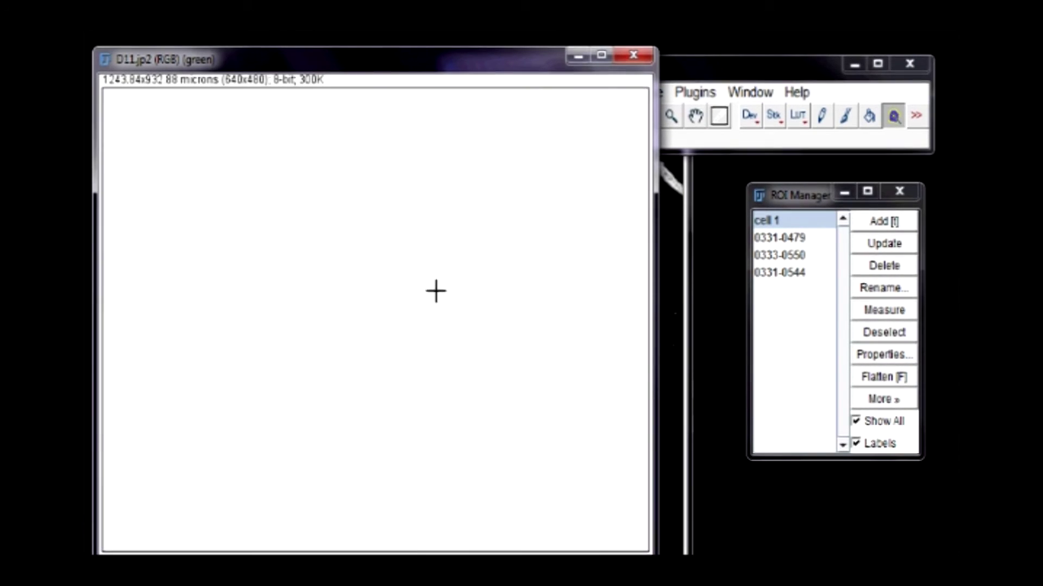
key("plus")
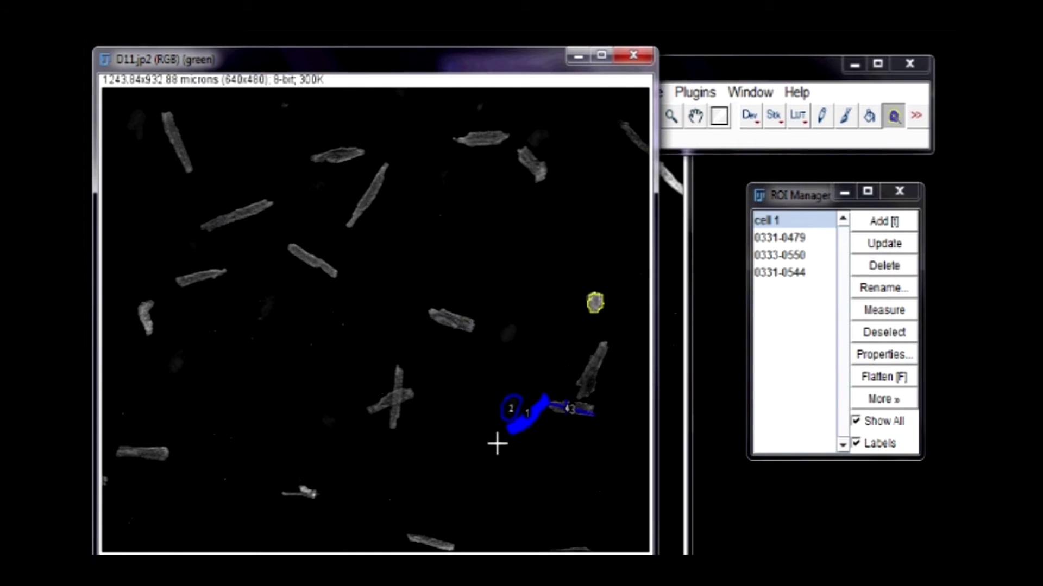
Step: Enable Area, Mean gray value, Center of mass, Feret's diameter and Display label in Set Measurements
left_click(702, 63)
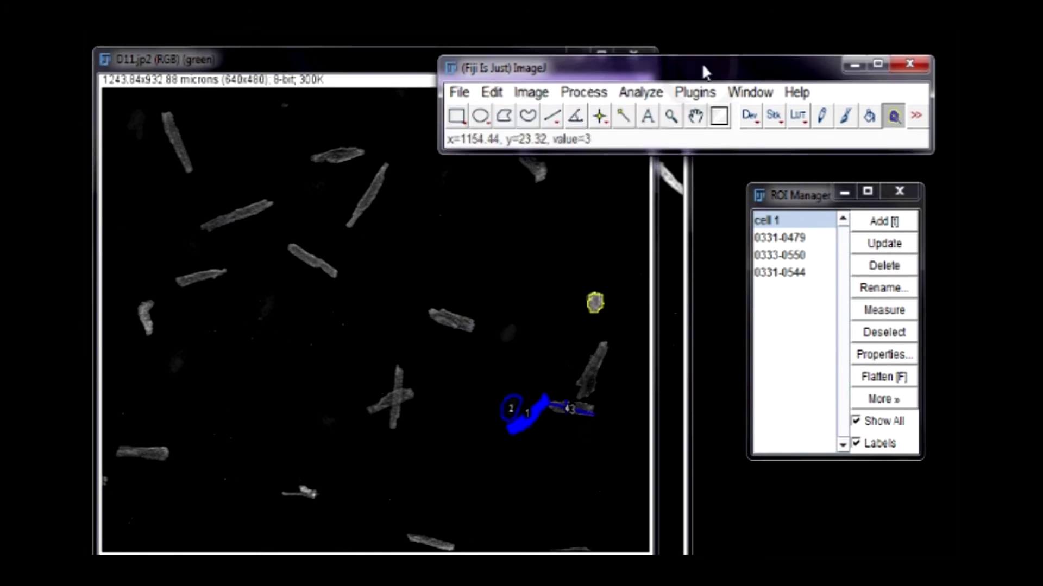
left_click(656, 95)
left_click(660, 242)
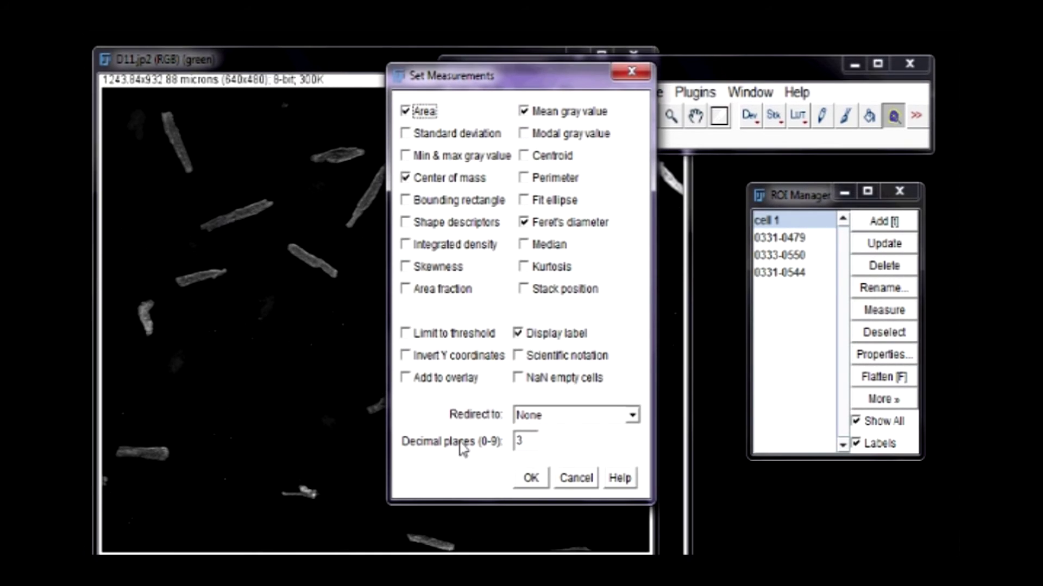
left_click(535, 477)
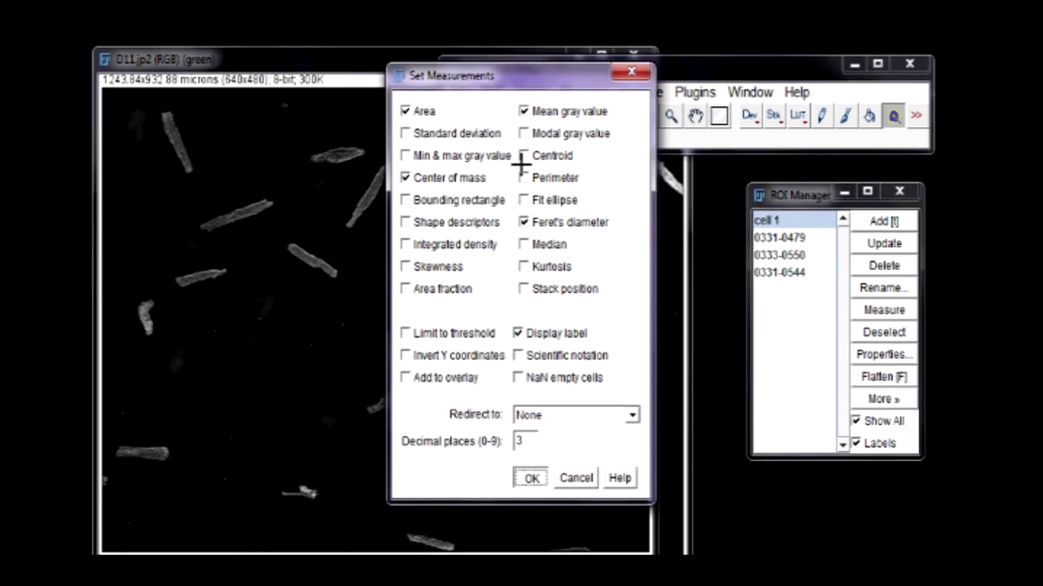
left_click(806, 197)
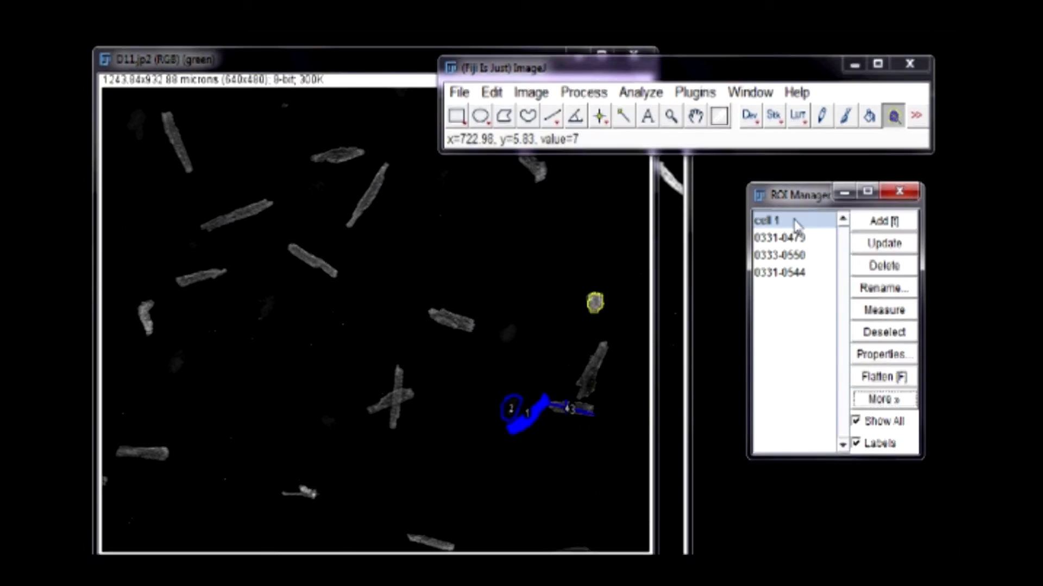
Step: Select all four ROIs and measure them, then minimize the Results table
left_click(796, 221)
key("ctrl+a")
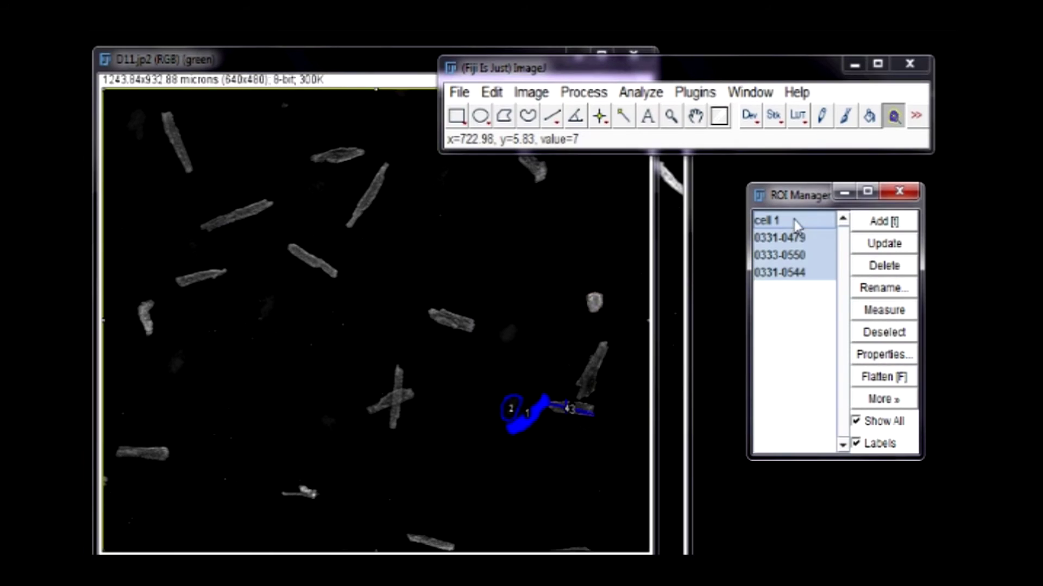
left_click(871, 310)
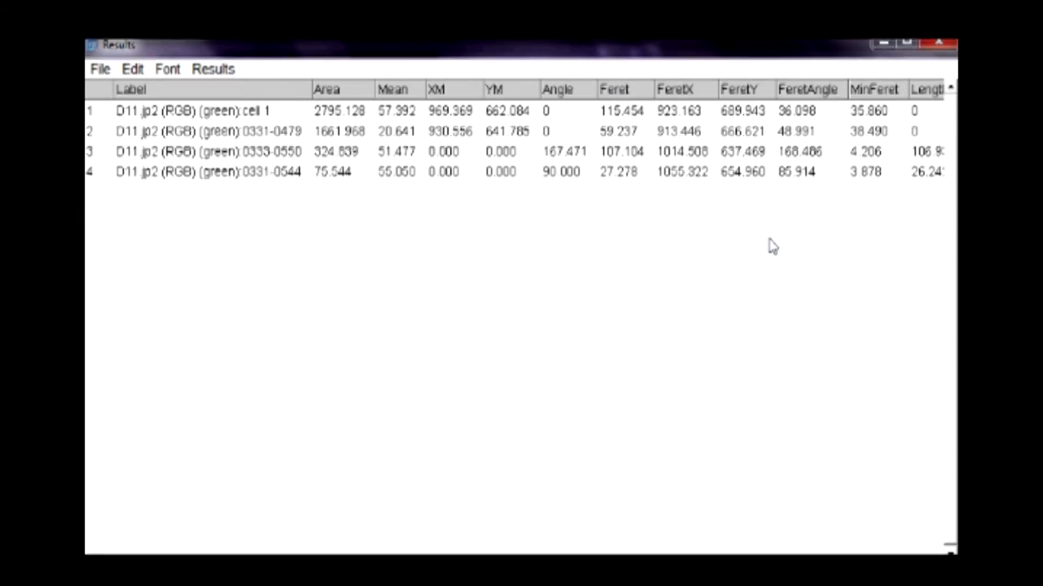
left_click(101, 69)
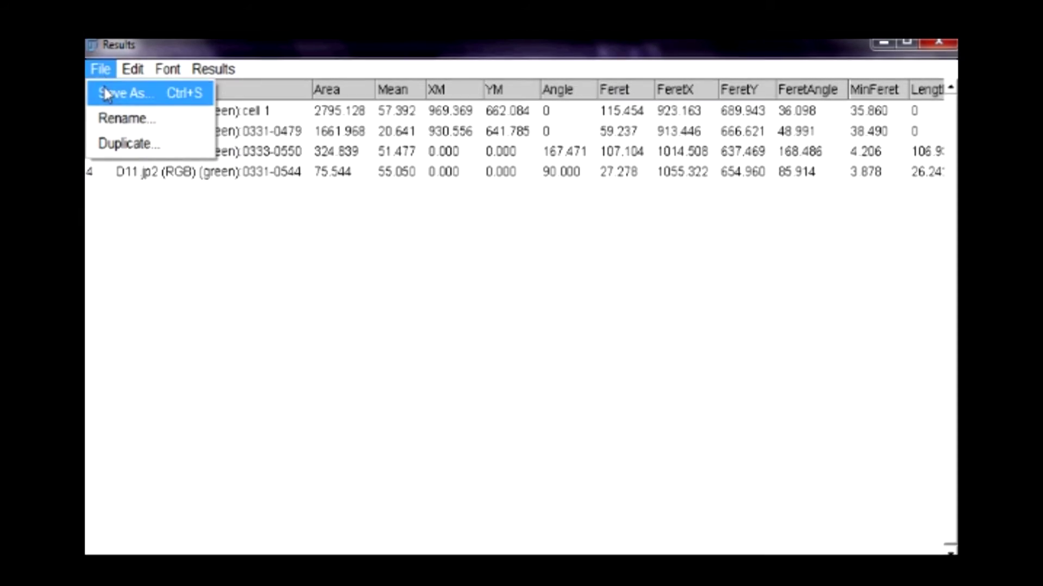
left_click(379, 371)
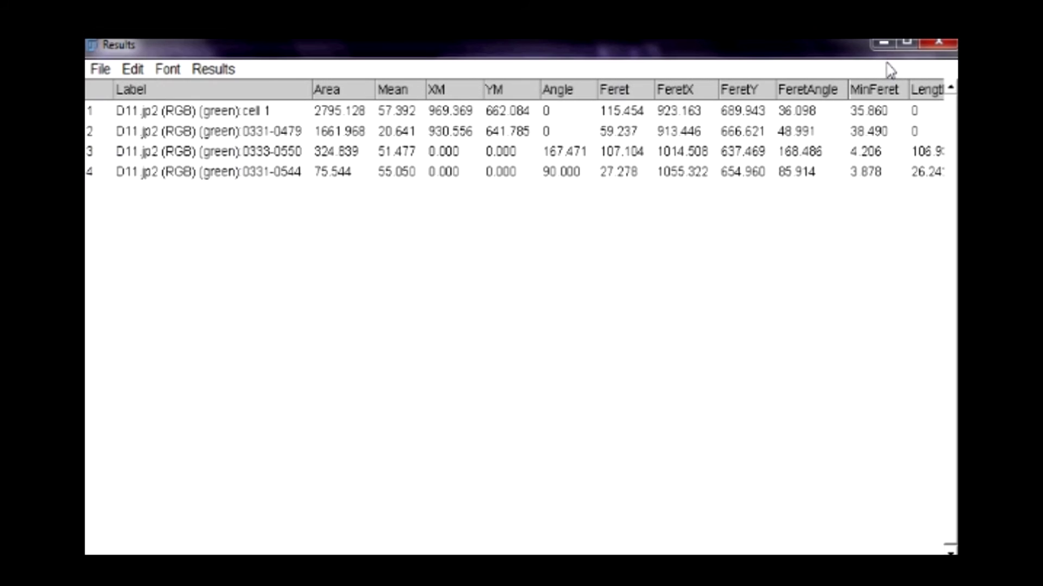
left_click(883, 45)
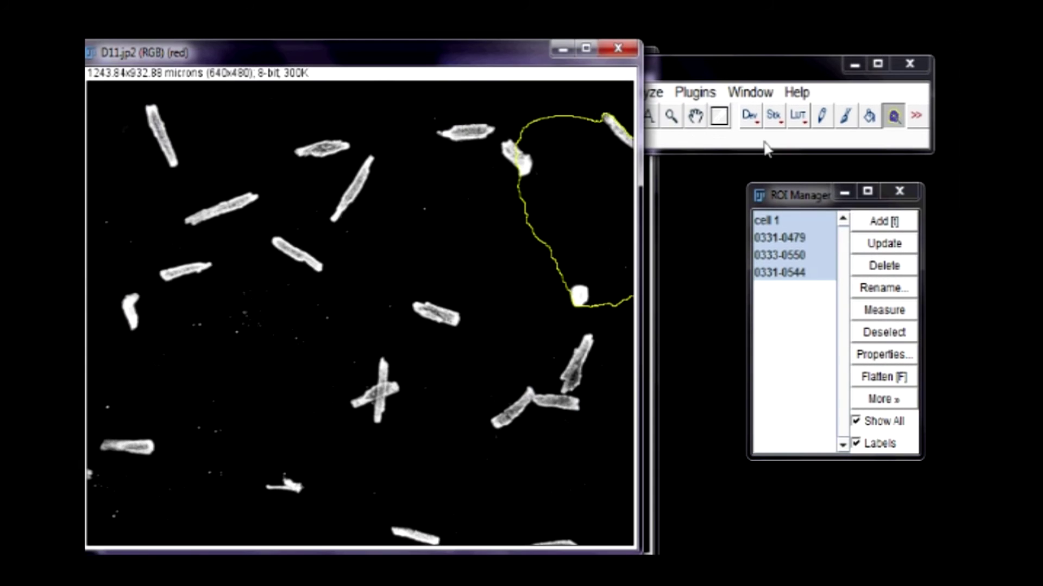
Step: Redirect measurements to the D11.jp2 (RGB) (red) image in Set Measurements
left_click(796, 69)
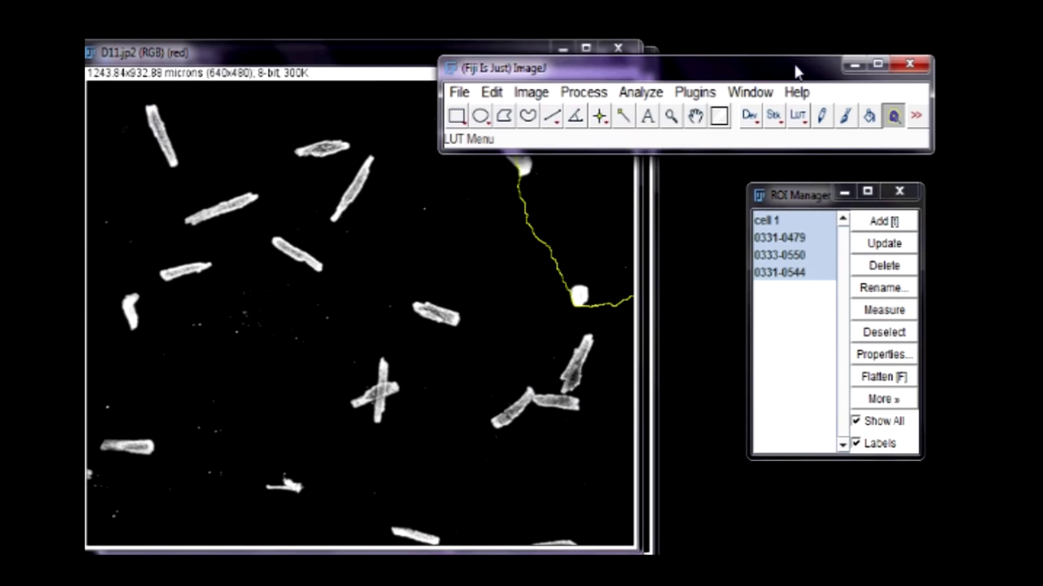
left_click(653, 92)
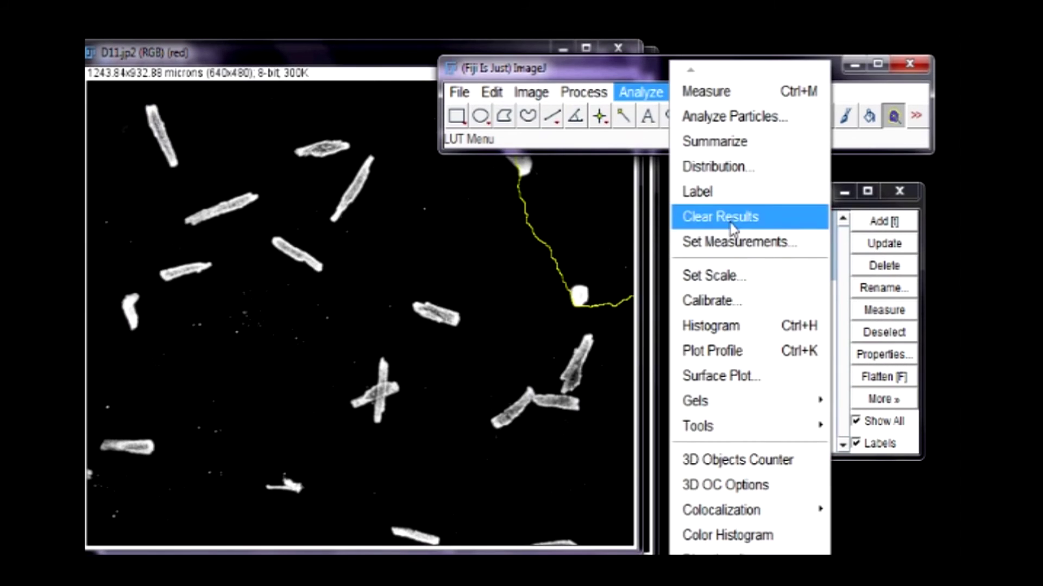
left_click(729, 241)
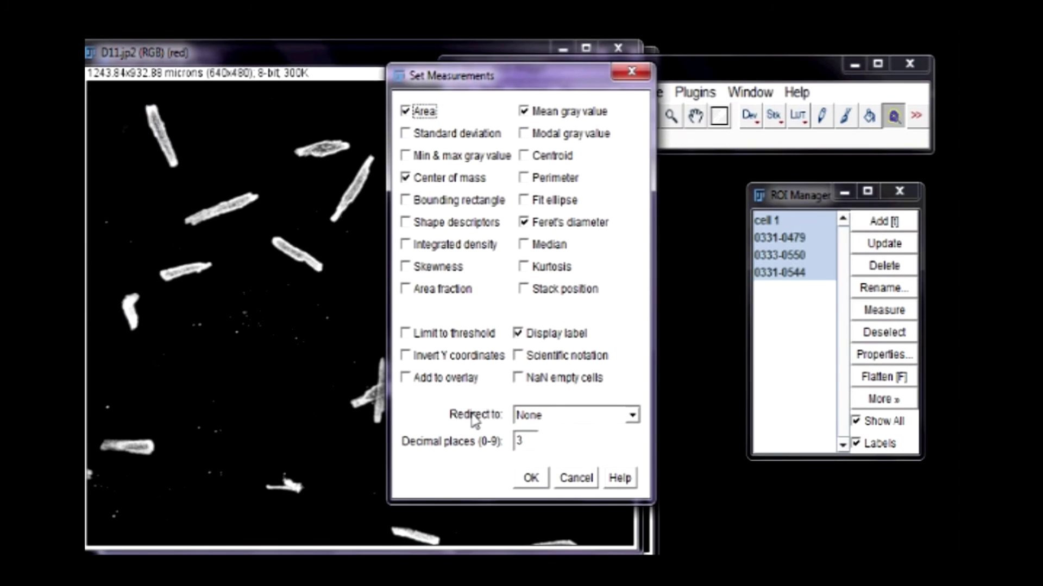
left_click(549, 416)
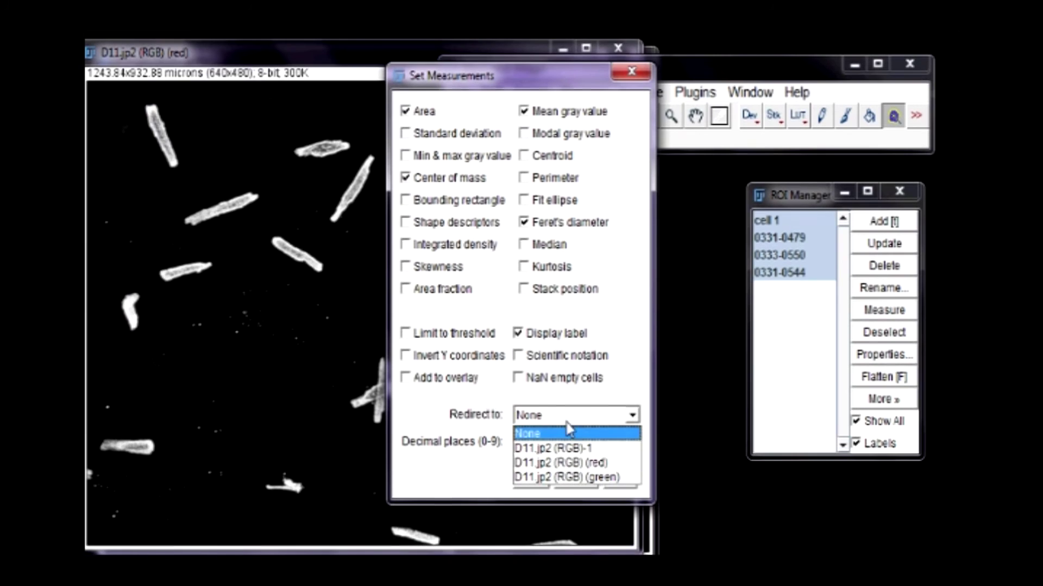
left_click(584, 463)
left_click(531, 479)
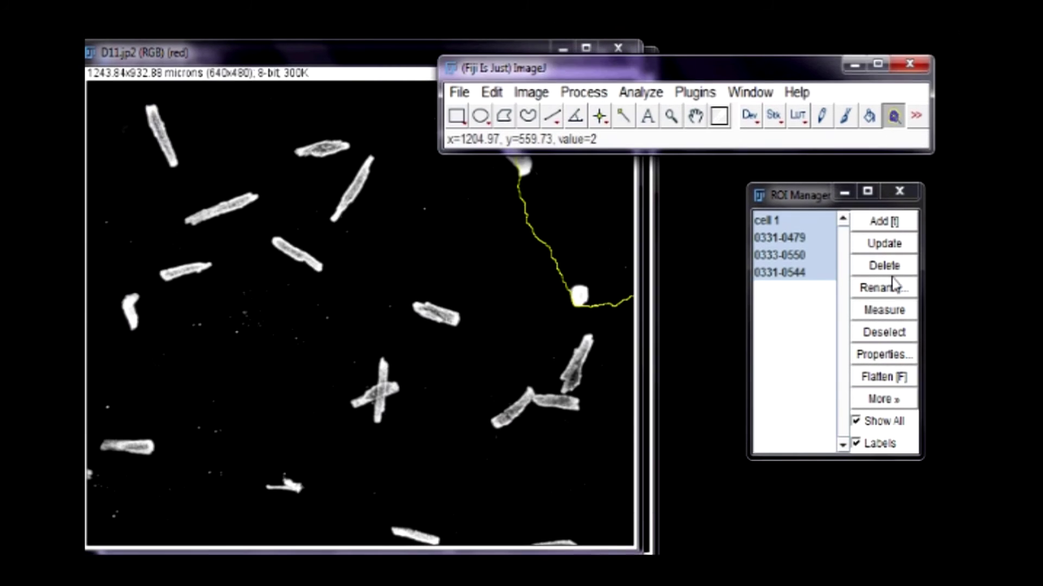
Step: Measure the four ROIs on the red channel and show the Results table
left_click(886, 311)
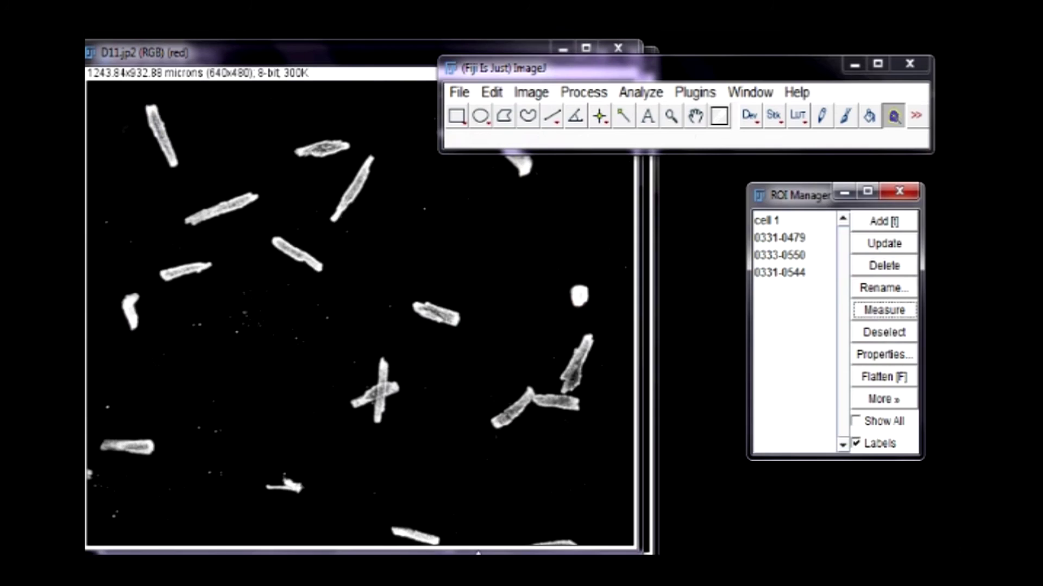
key("alt+Tab")
left_click(813, 500)
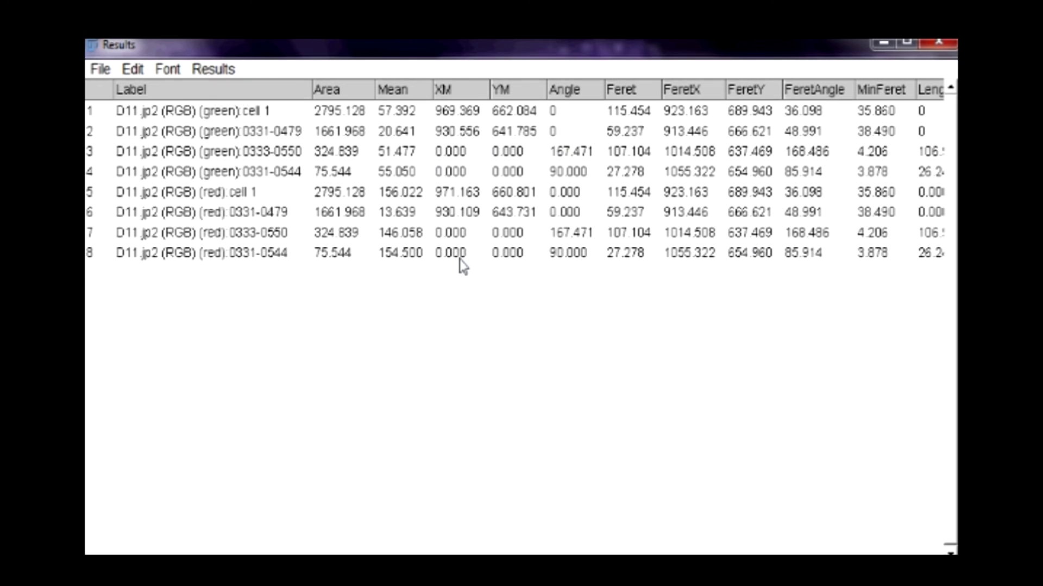
Step: Close the Results table without saving, select straight lines, and bring D11.jp2 (RGB)-1 forward
left_click(938, 43)
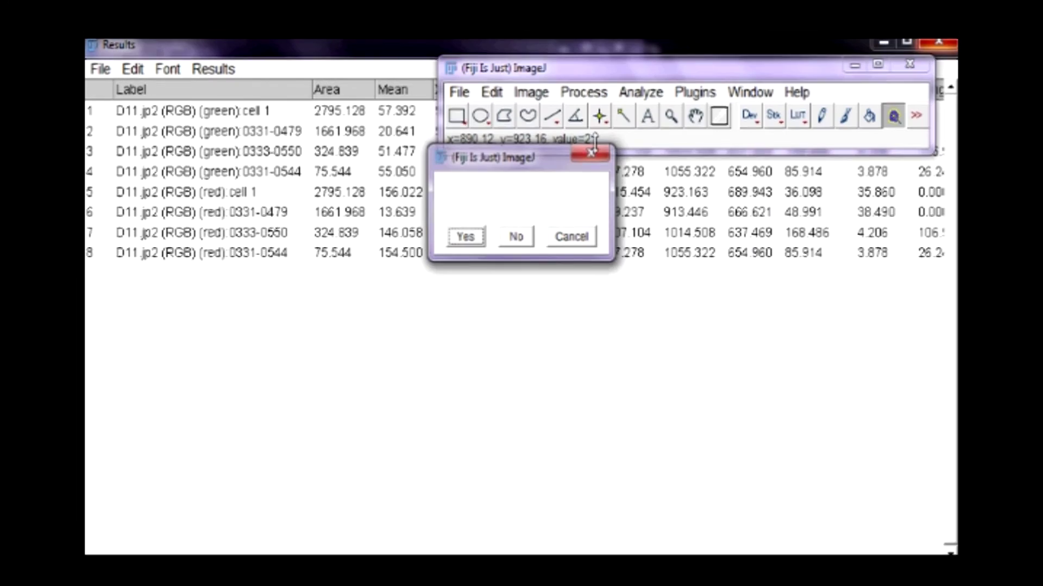
left_click(515, 236)
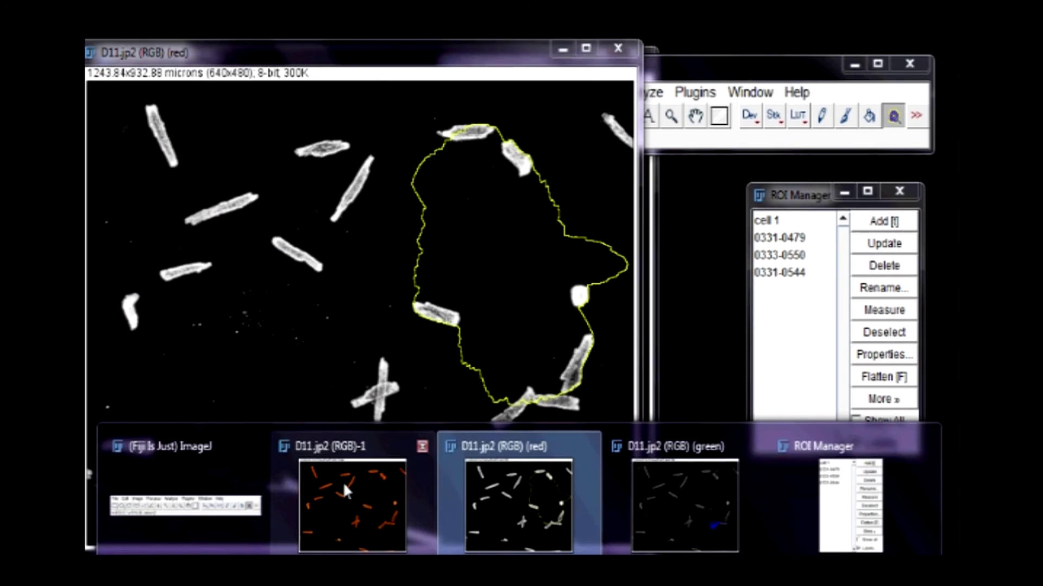
left_click(345, 491)
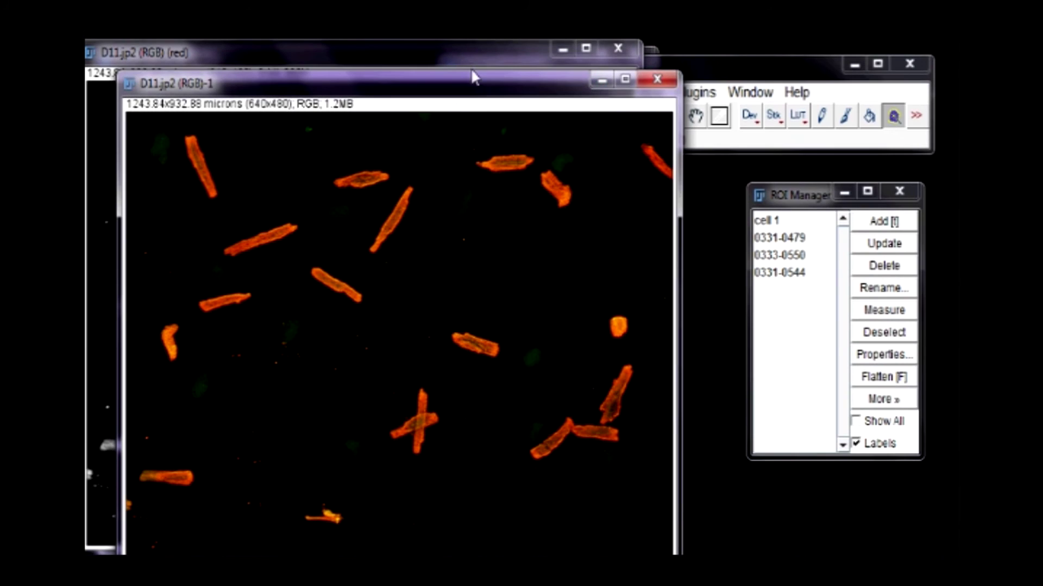
left_click(774, 74)
left_click(550, 114)
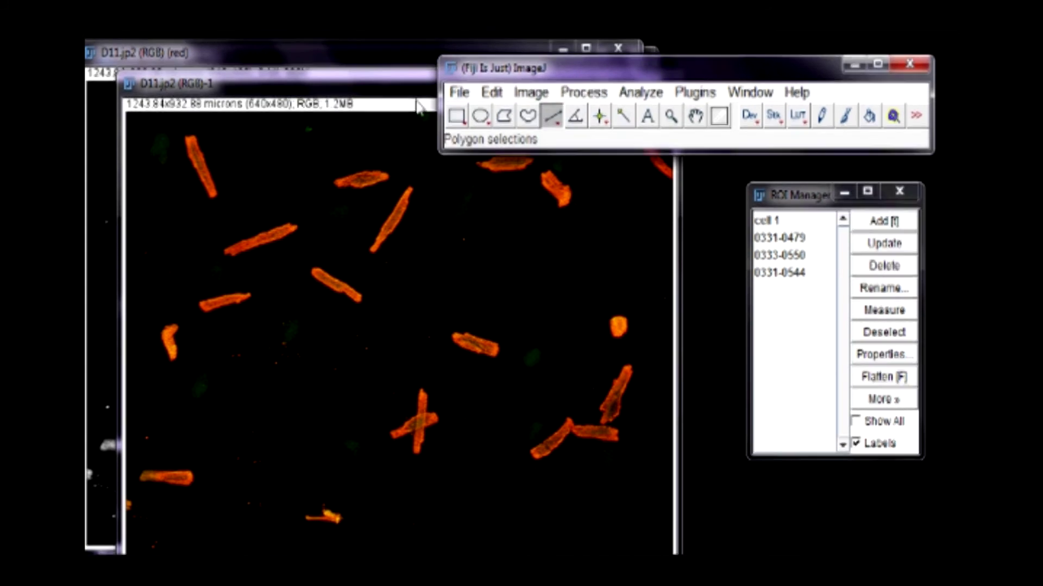
left_click(418, 106)
left_click_drag(421, 84, 416, 64)
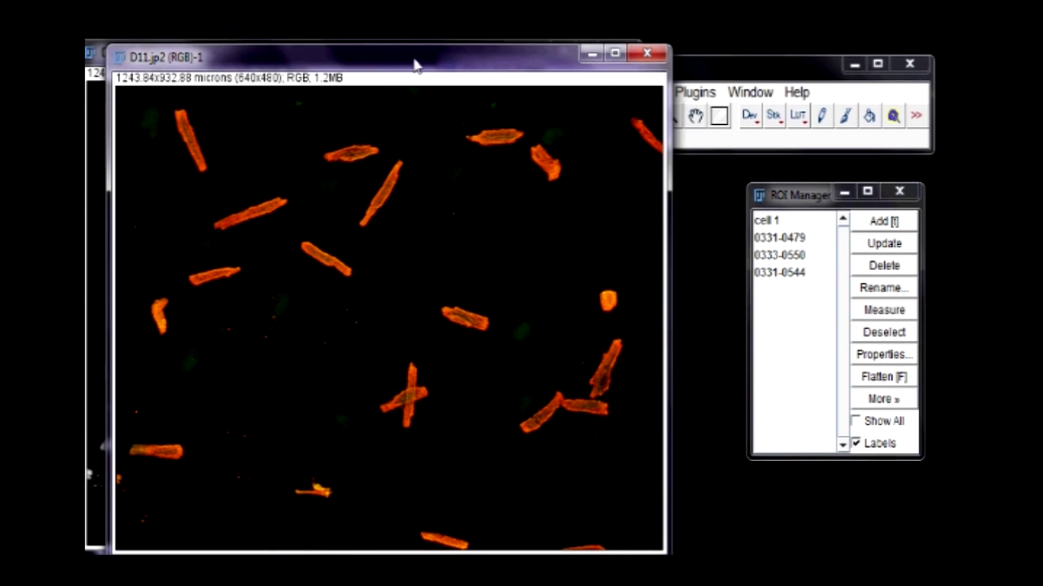
Step: In Set Measurements, redirect measurements to D11.jp2 (RGB)-1
left_click(706, 71)
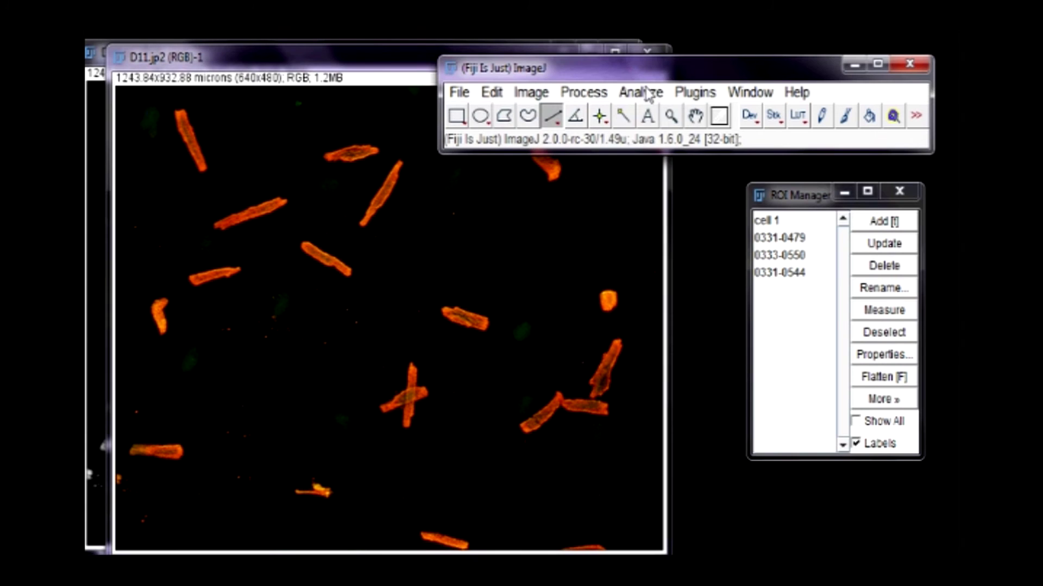
left_click(646, 94)
left_click(695, 243)
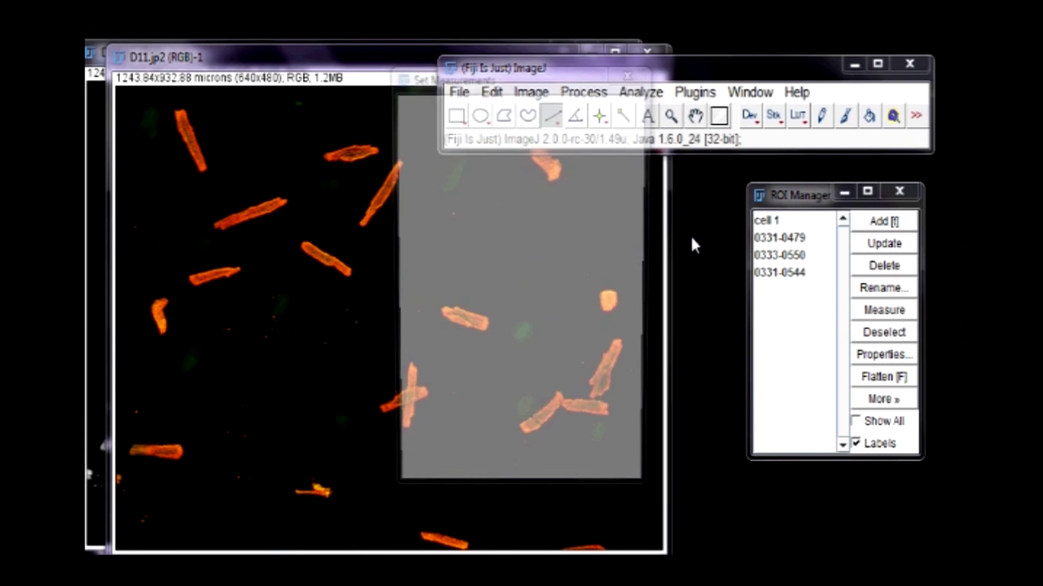
left_click(559, 415)
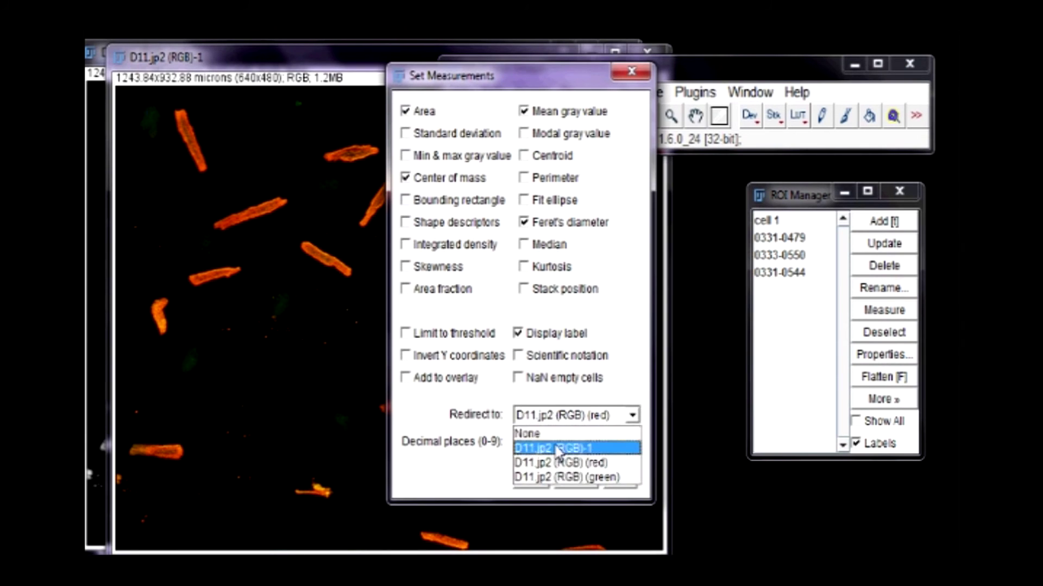
left_click(560, 449)
left_click(531, 478)
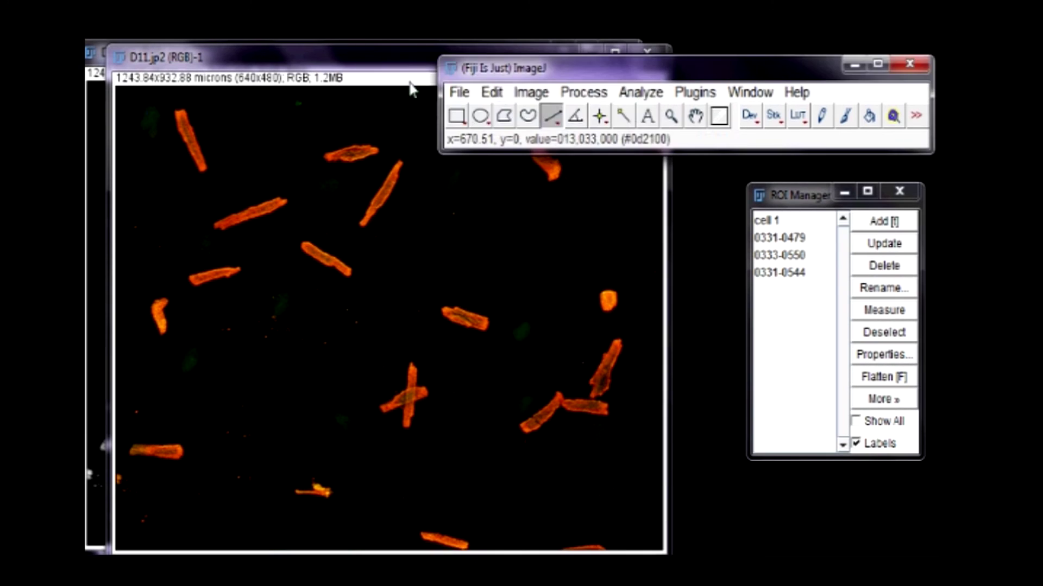
Step: Show all labelled ROI outlines on the colour image and flatten them into D11.jp2 (RGB)-2
left_click(803, 193)
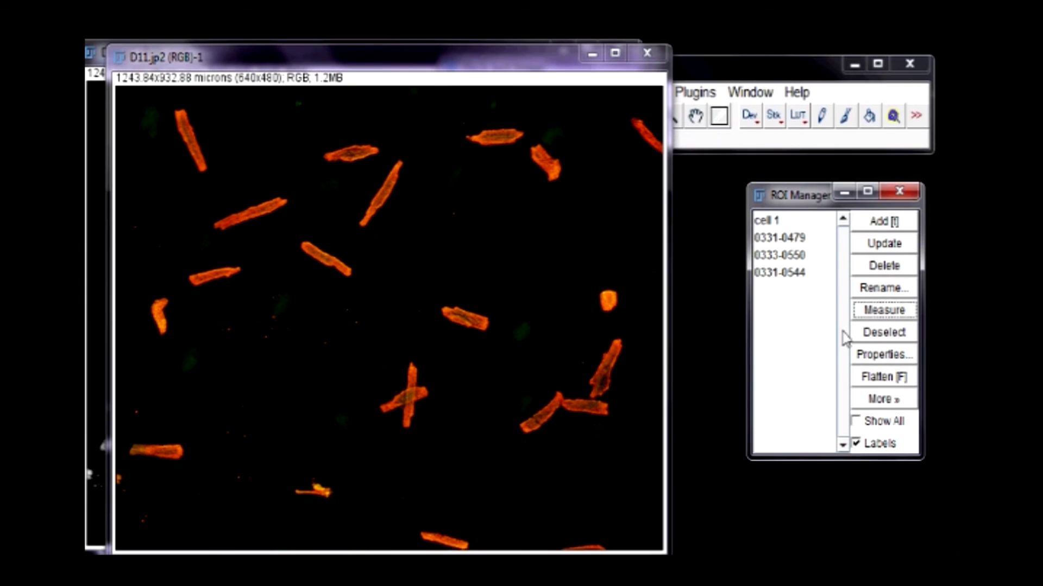
left_click(856, 421)
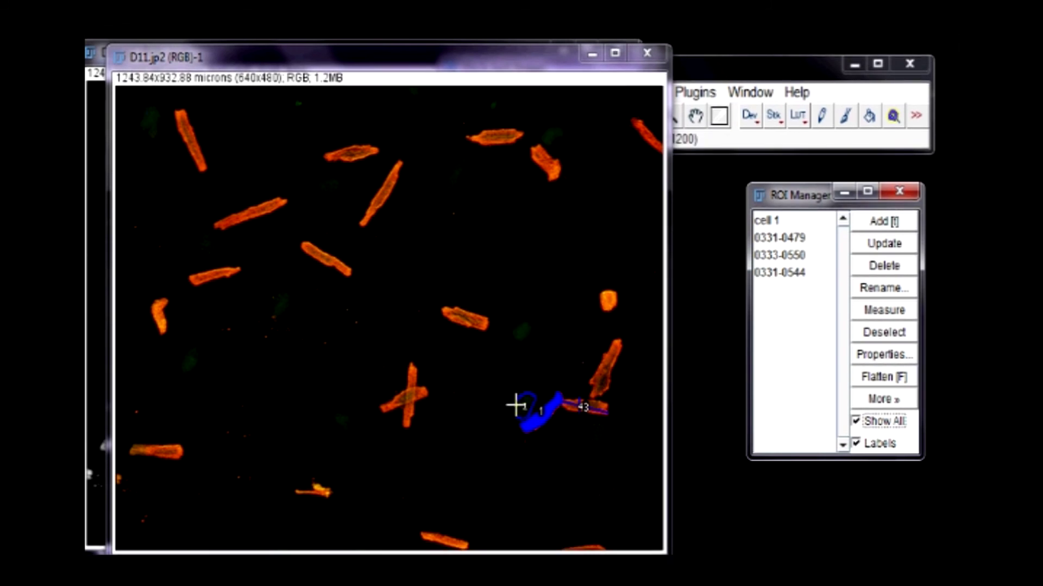
left_click(468, 89)
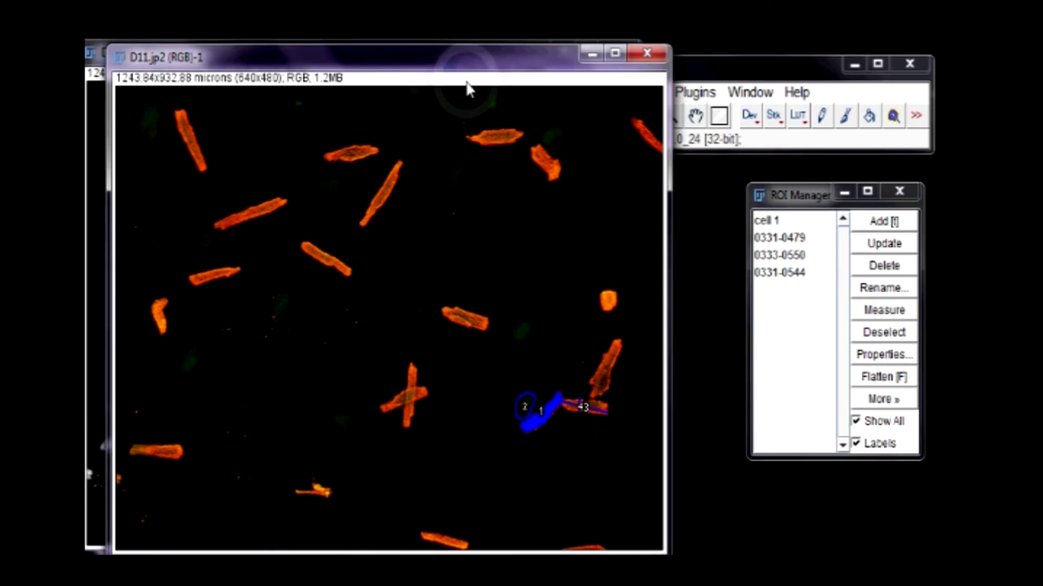
left_click(886, 380)
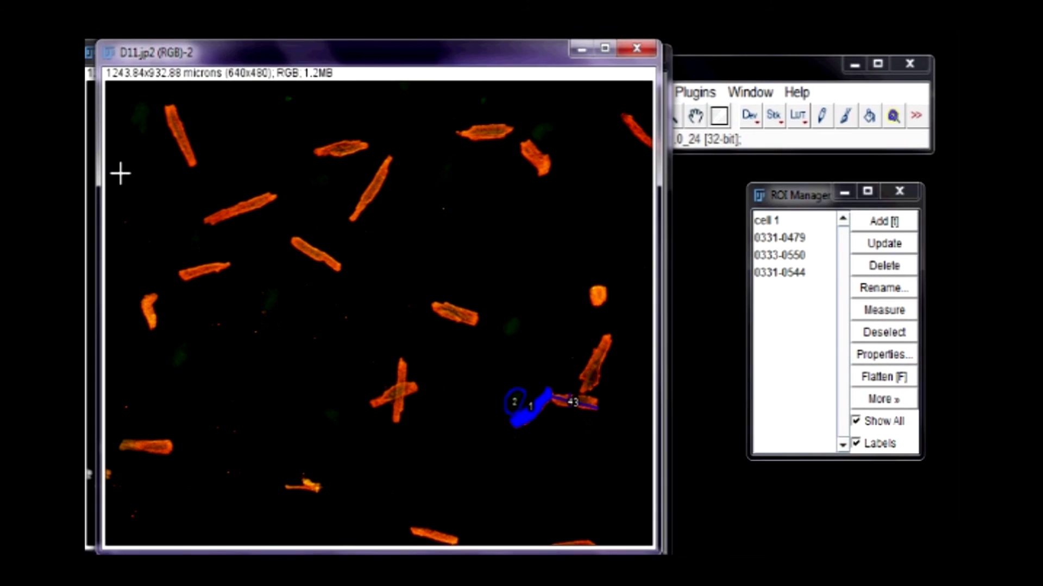
Step: Save the flattened image as 'D11.jp2 (RGB)-analysis overlay' through File > Save As
left_click(751, 69)
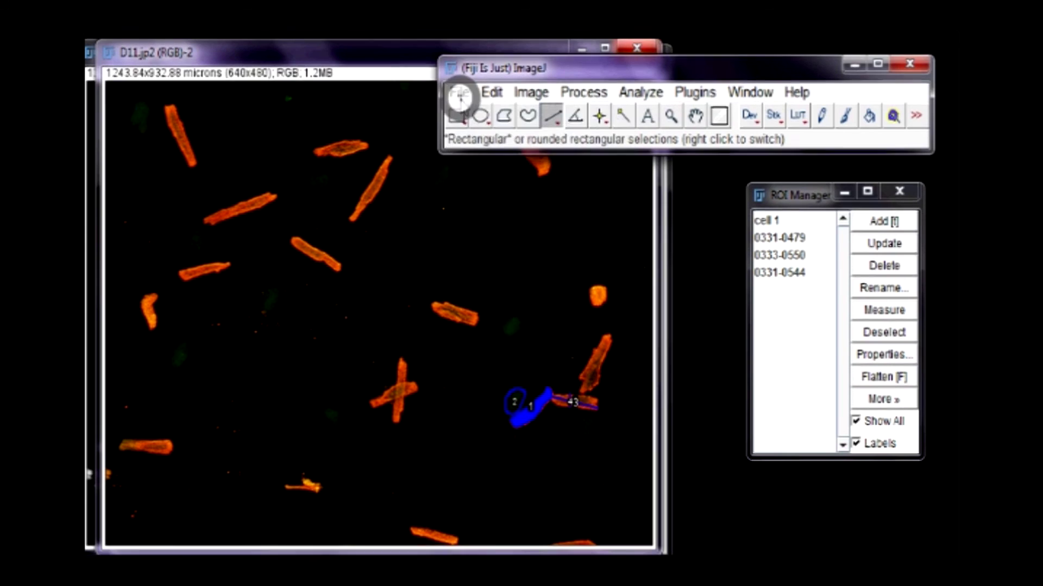
left_click(459, 92)
mouse_move(508, 362)
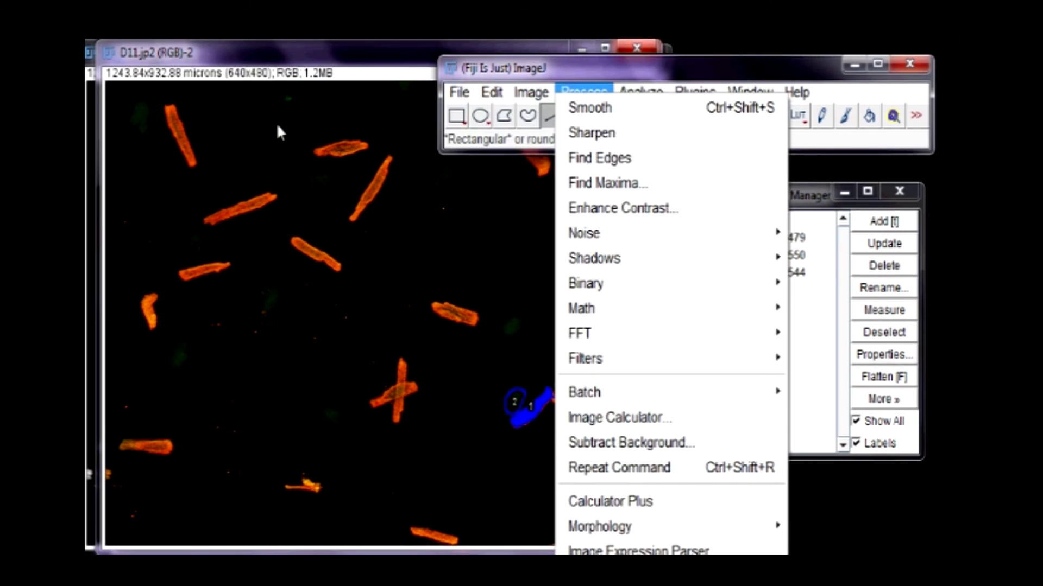
left_click(349, 60)
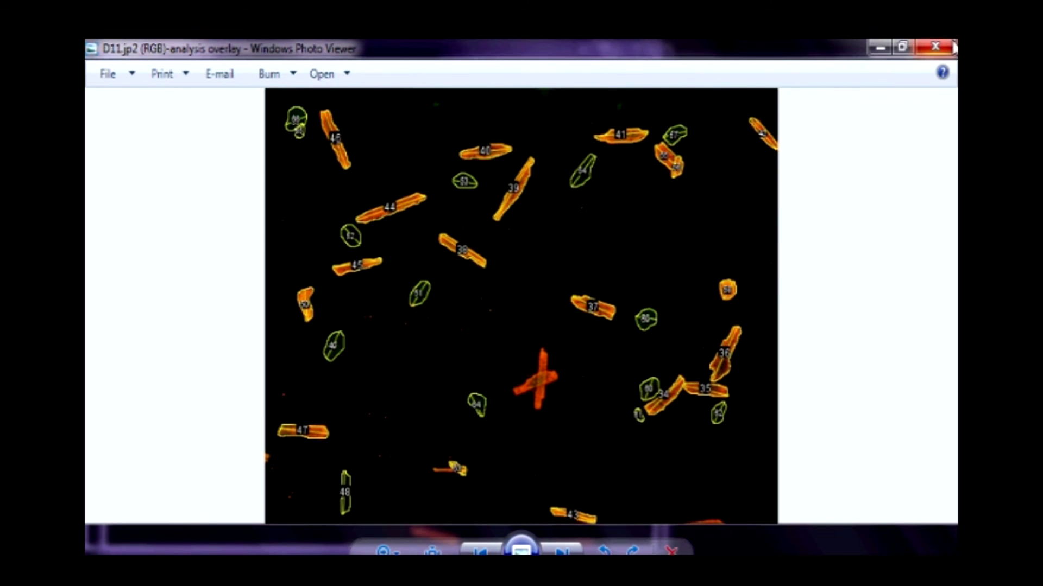
Step: Close the Windows Photo Viewer showing the saved analysis overlay image
left_click(935, 48)
Step: Close the D11 RGB image, the red-channel outline image and the blue-ROI image
left_click(636, 48)
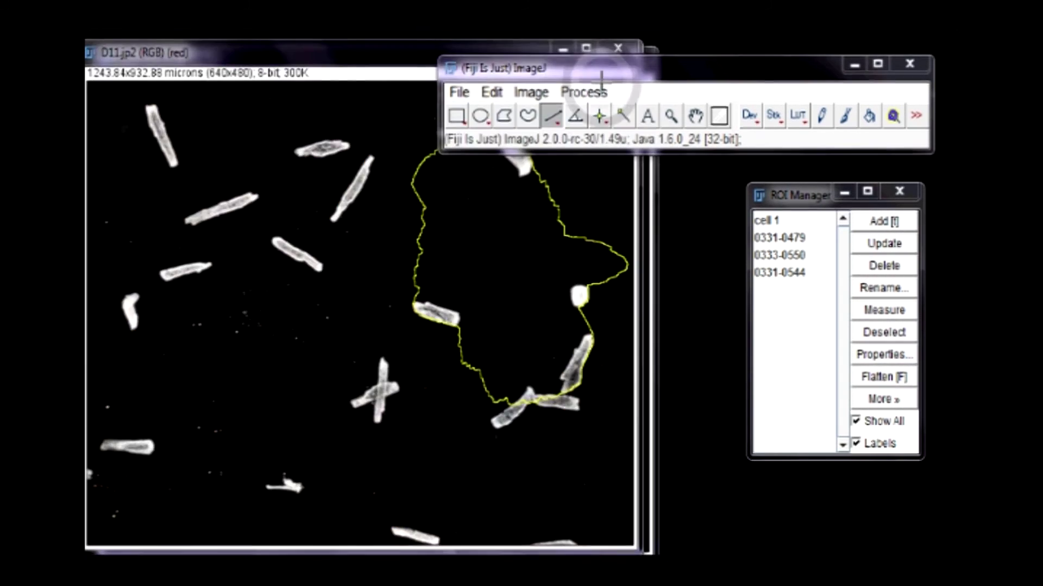
left_click(637, 57)
left_click(637, 57)
Step: Delete all four ROIs from the ROI Manager, confirming with Yes
left_click(869, 268)
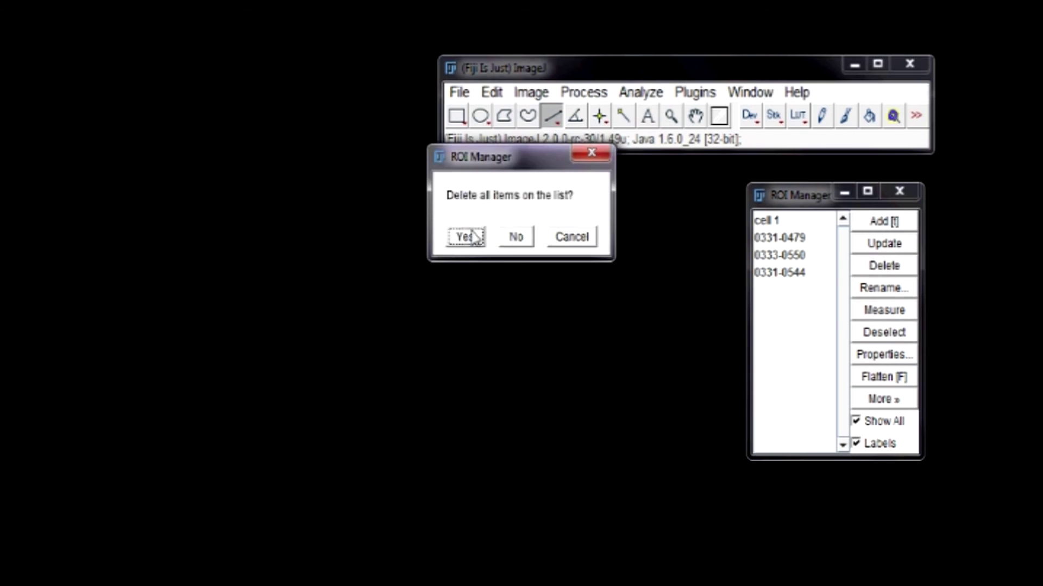
left_click(465, 235)
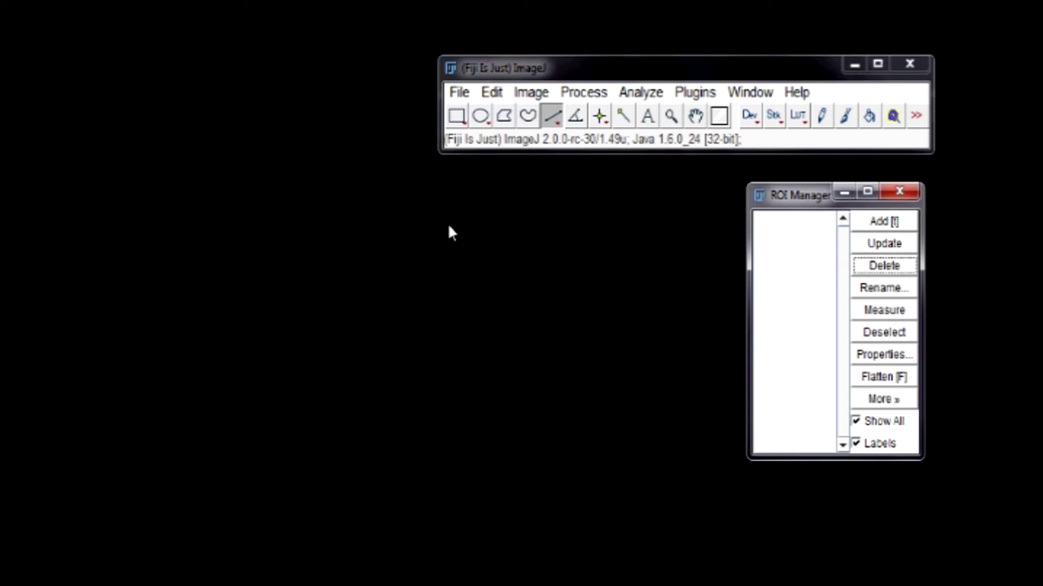
left_click(449, 228)
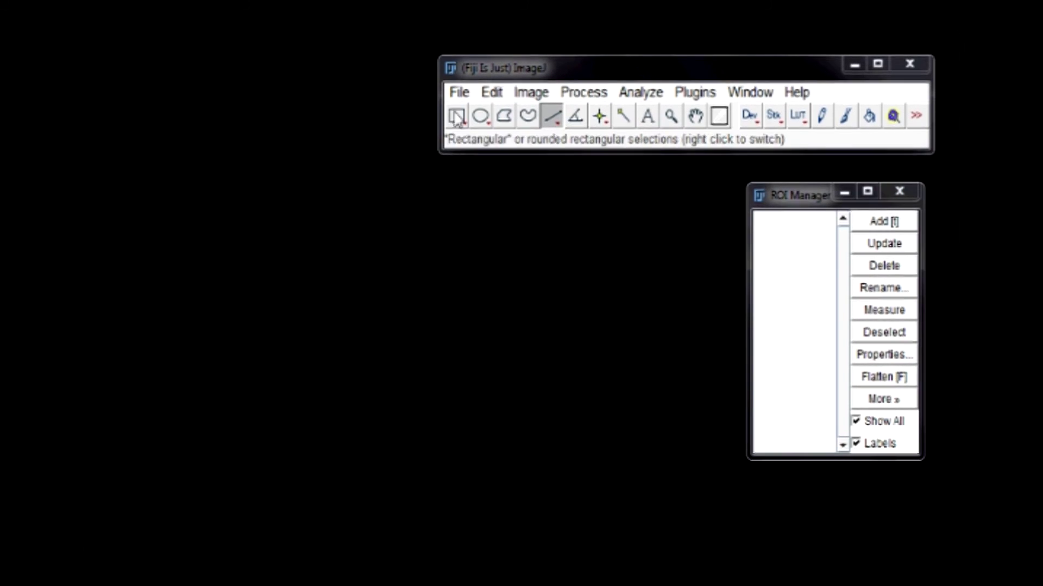
left_click(459, 92)
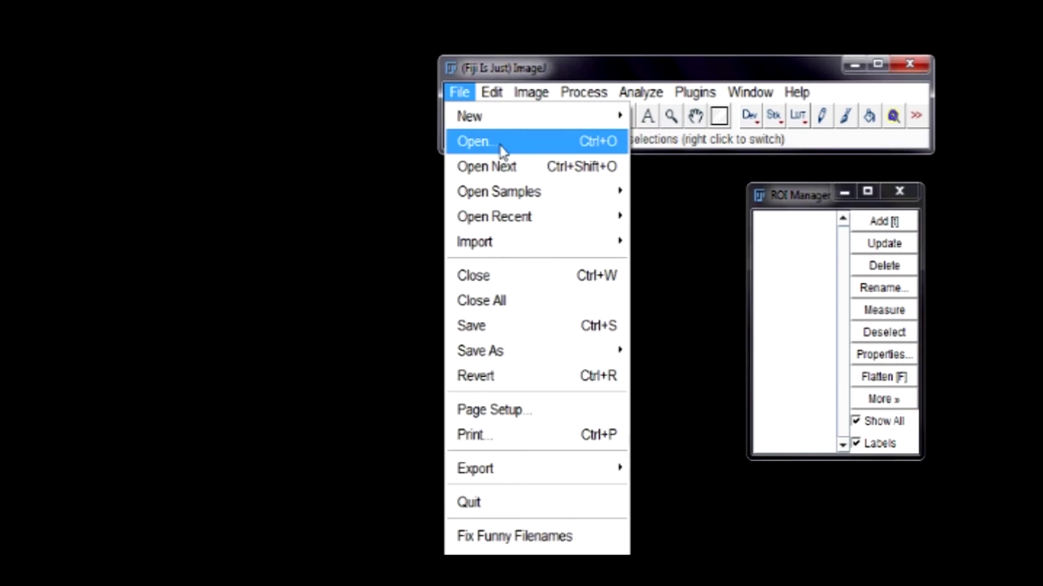
left_click(407, 197)
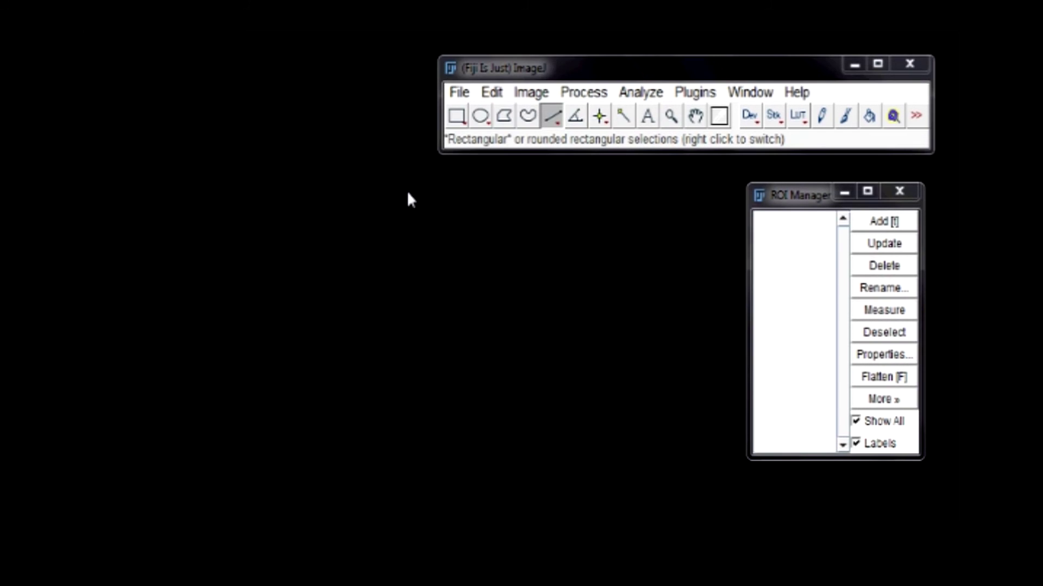